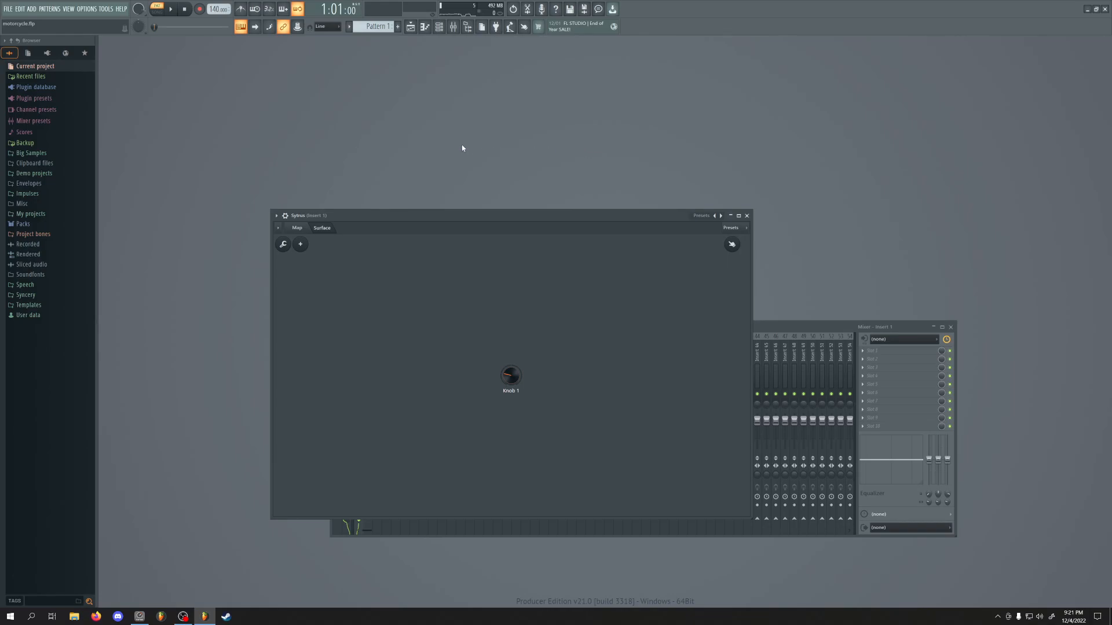
- Show the patch's node map and open the Sytrus synth's editor, keeping both windows visible
{"action": "left_click", "coordinate": [298, 227]}
{"action": "left_click_drag", "start_coordinate": [383, 215], "coordinate": [376, 150]}
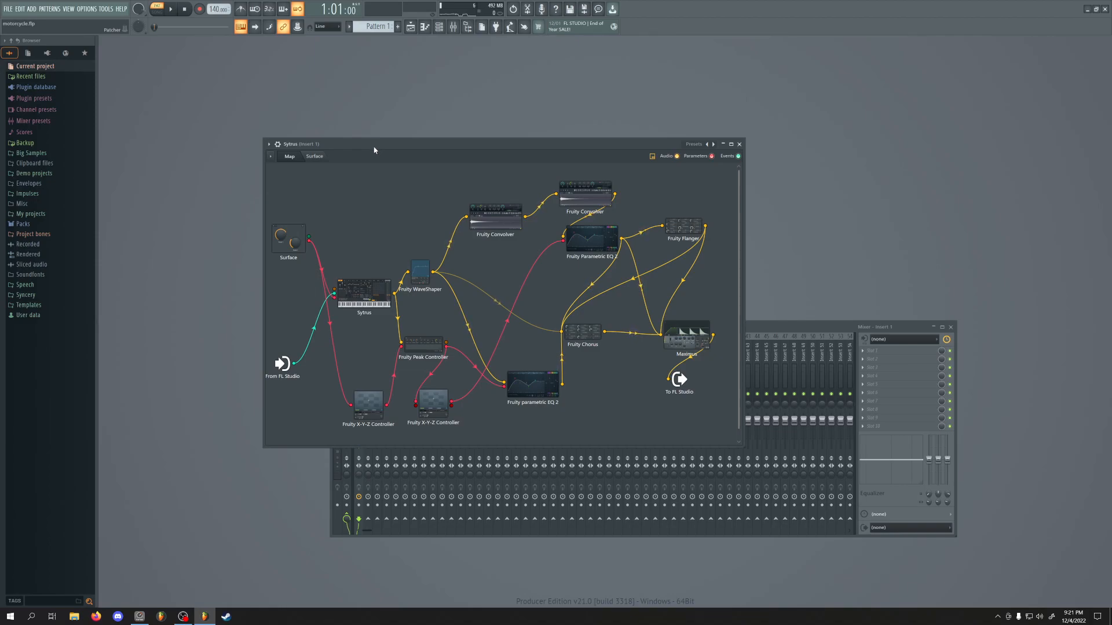
{"action": "left_click", "coordinate": [358, 296]}
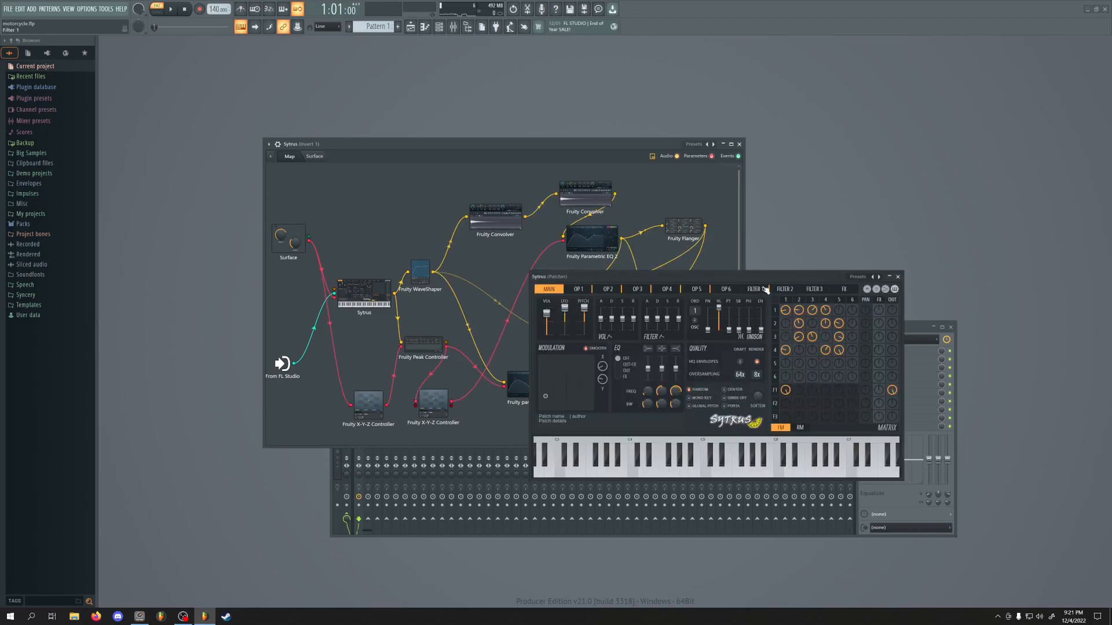
{"action": "left_click_drag", "start_coordinate": [761, 284], "coordinate": [779, 272]}
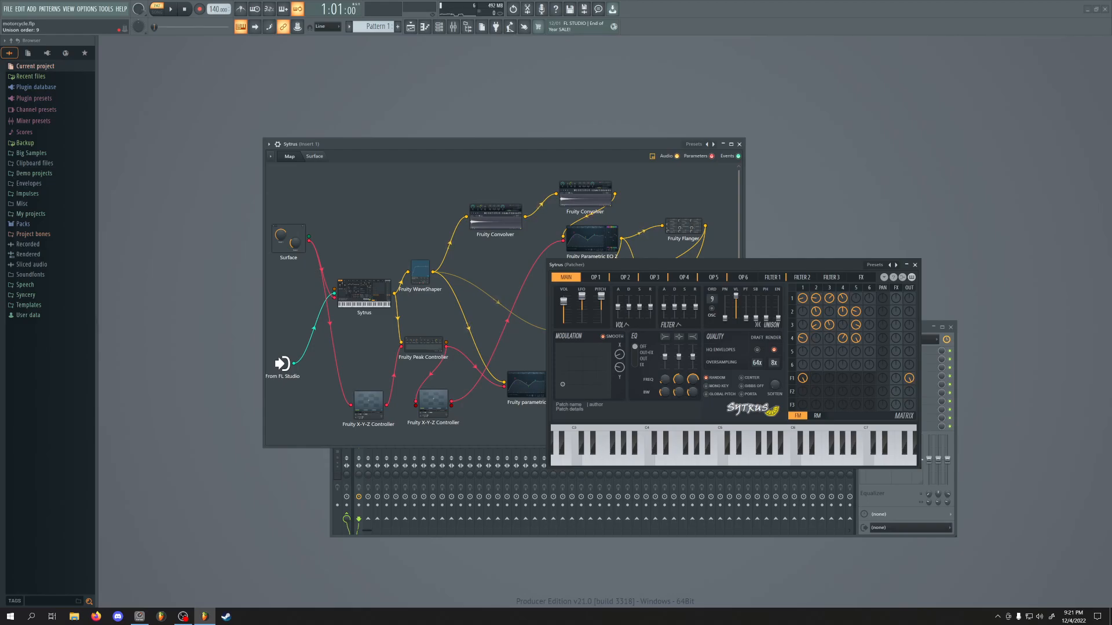
- Set Sytrus's draft oversampling to 32x and its unison order to 1, sweeping the surface's Knob 1 to audition the sound
{"action": "left_click", "coordinate": [314, 156]}
{"action": "left_click_drag", "start_coordinate": [503, 307], "coordinate": [503, 299]}
{"action": "left_click_drag", "start_coordinate": [761, 363], "coordinate": [761, 366]}
{"action": "mouse_move", "coordinate": [504, 305]}
{"action": "left_mouse_down"}
{"action": "mouse_move", "coordinate": [504, 315]}
{"action": "mouse_move", "coordinate": [503, 293]}
{"action": "mouse_move", "coordinate": [502, 308]}
{"action": "left_mouse_up"}
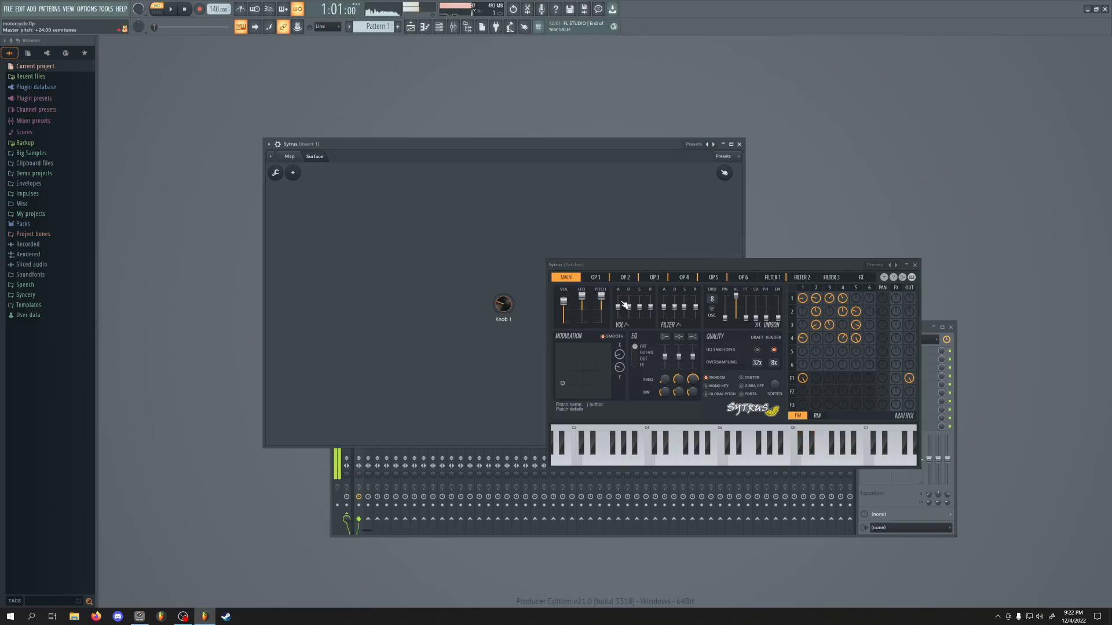
{"action": "left_click_drag", "start_coordinate": [714, 297], "coordinate": [714, 303]}
{"action": "left_click_drag", "start_coordinate": [503, 304], "coordinate": [503, 295]}
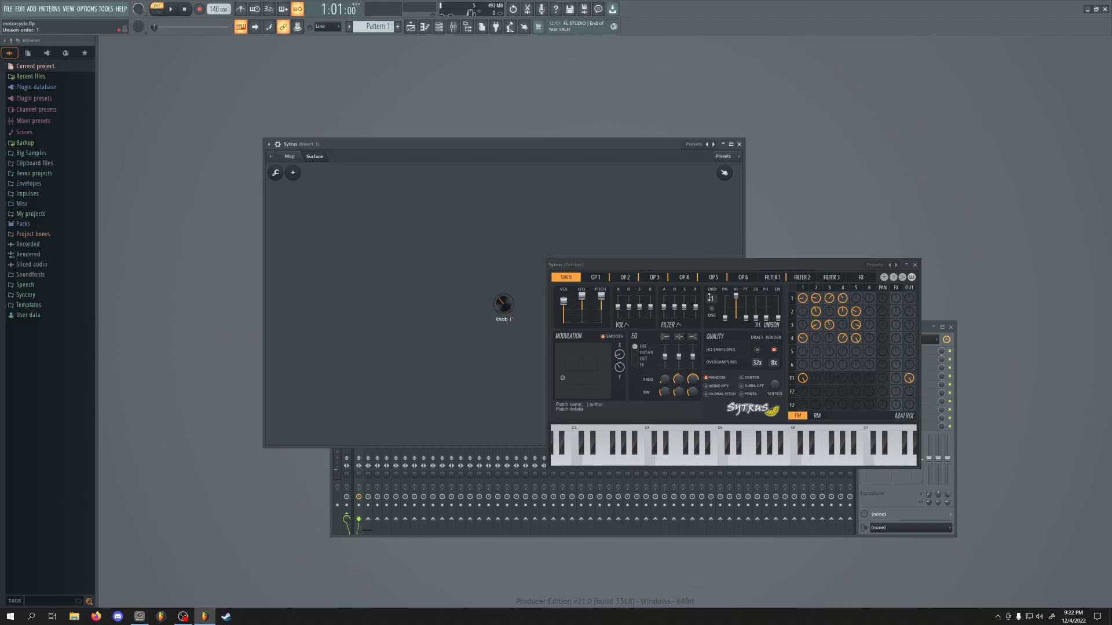
- Display the unison mapping of operator 2's phase in Sytrus
{"action": "left_click", "coordinate": [816, 288]}
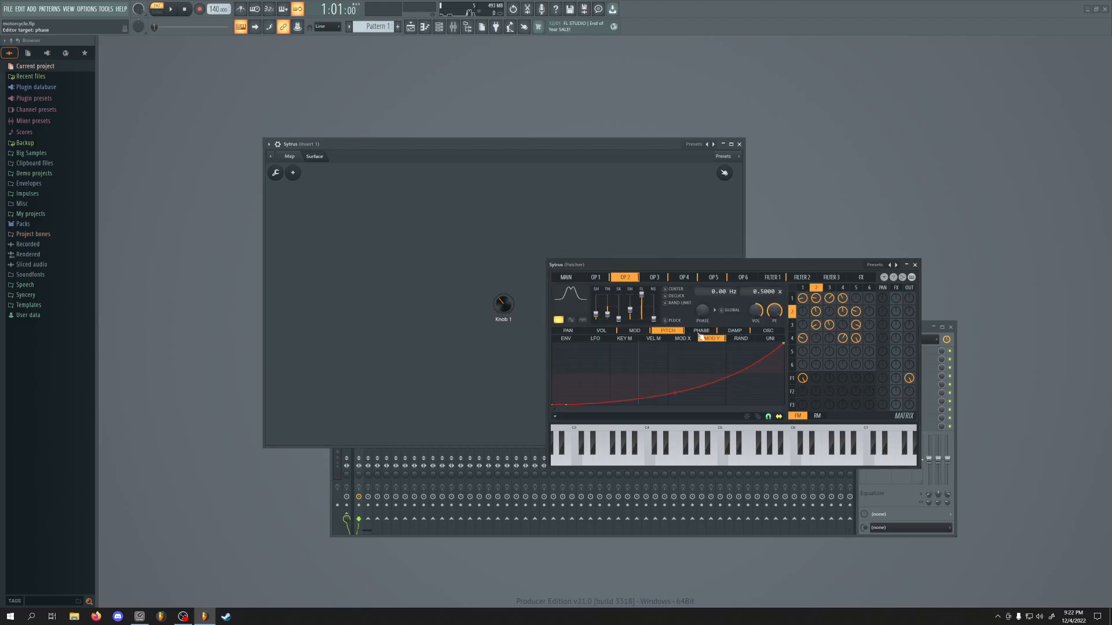
{"action": "left_click", "coordinate": [623, 330]}
{"action": "left_click", "coordinate": [670, 330]}
{"action": "left_click", "coordinate": [690, 330]}
{"action": "left_click", "coordinate": [772, 339]}
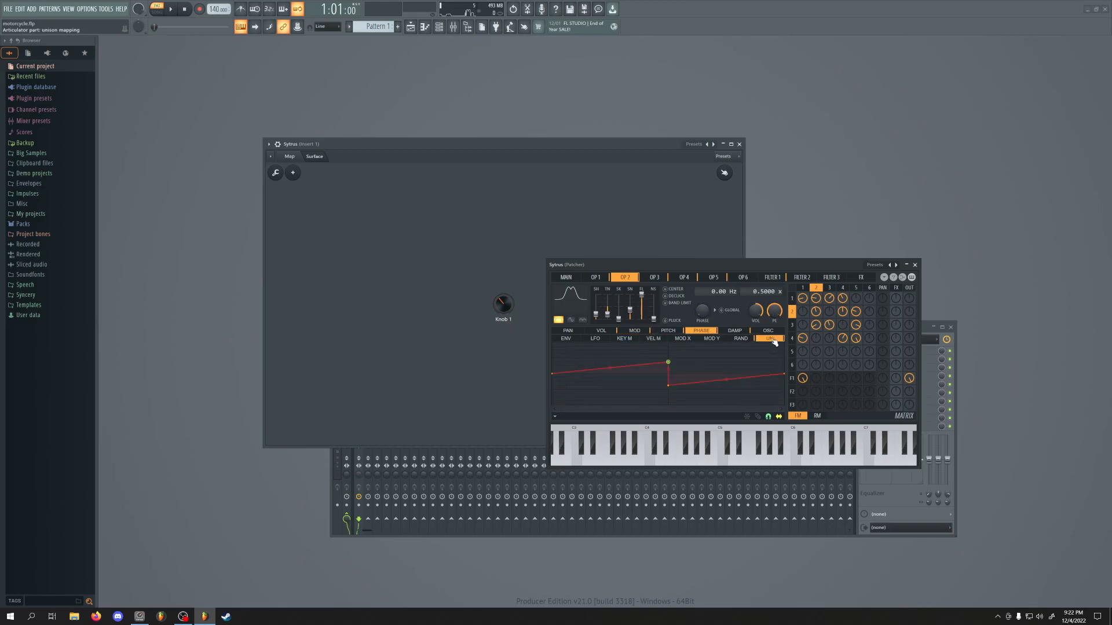
- Compare the phase unison mappings of operators 1 to 4
{"action": "left_click", "coordinate": [829, 288]}
{"action": "left_click", "coordinate": [842, 289]}
{"action": "left_click", "coordinate": [829, 289]}
{"action": "left_click", "coordinate": [802, 289]}
{"action": "left_click_drag", "start_coordinate": [811, 287], "coordinate": [844, 284]}
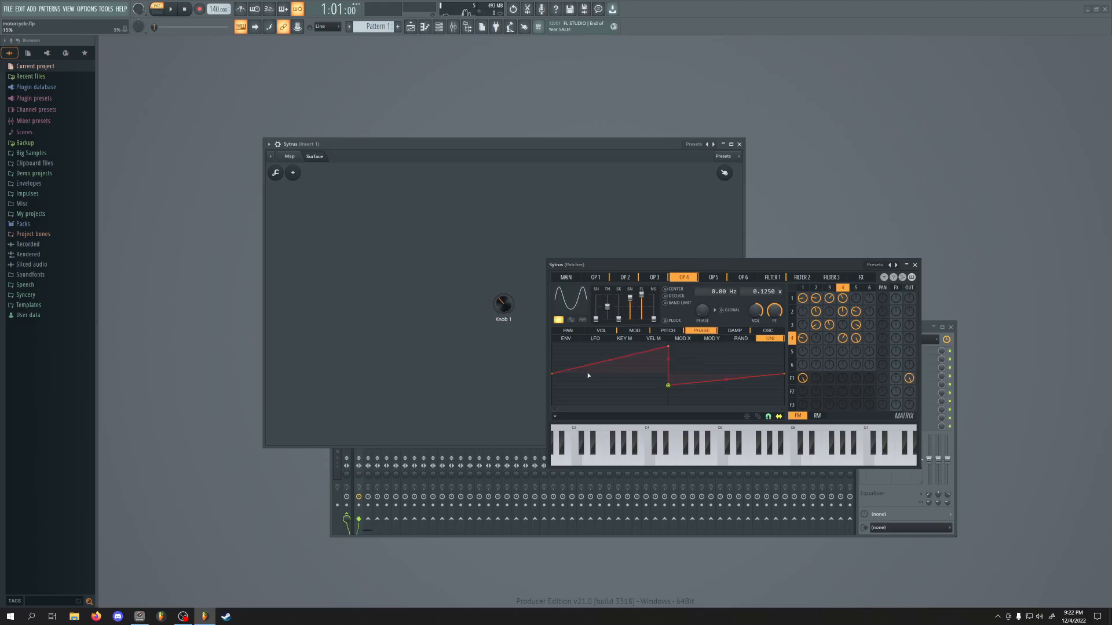
{"action": "left_click", "coordinate": [816, 289]}
{"action": "left_click", "coordinate": [803, 289]}
{"action": "left_click", "coordinate": [816, 289]}
{"action": "left_click", "coordinate": [829, 289]}
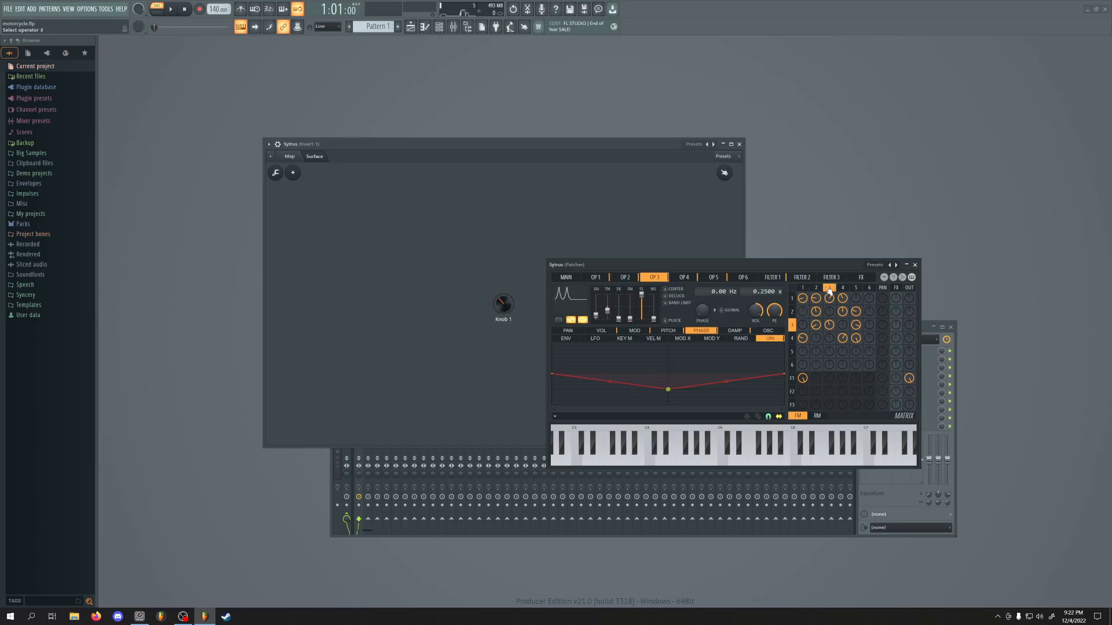
{"action": "left_click", "coordinate": [803, 287]}
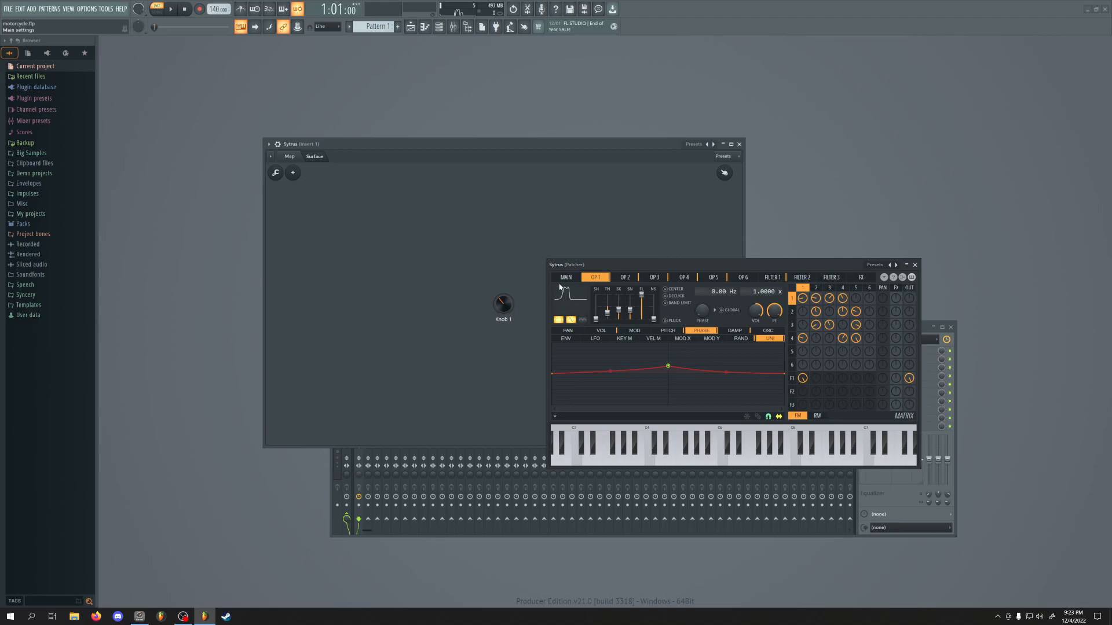
- Inspect Filter 1's cutoff articulation and its waveshaper curve
{"action": "left_click", "coordinate": [793, 379]}
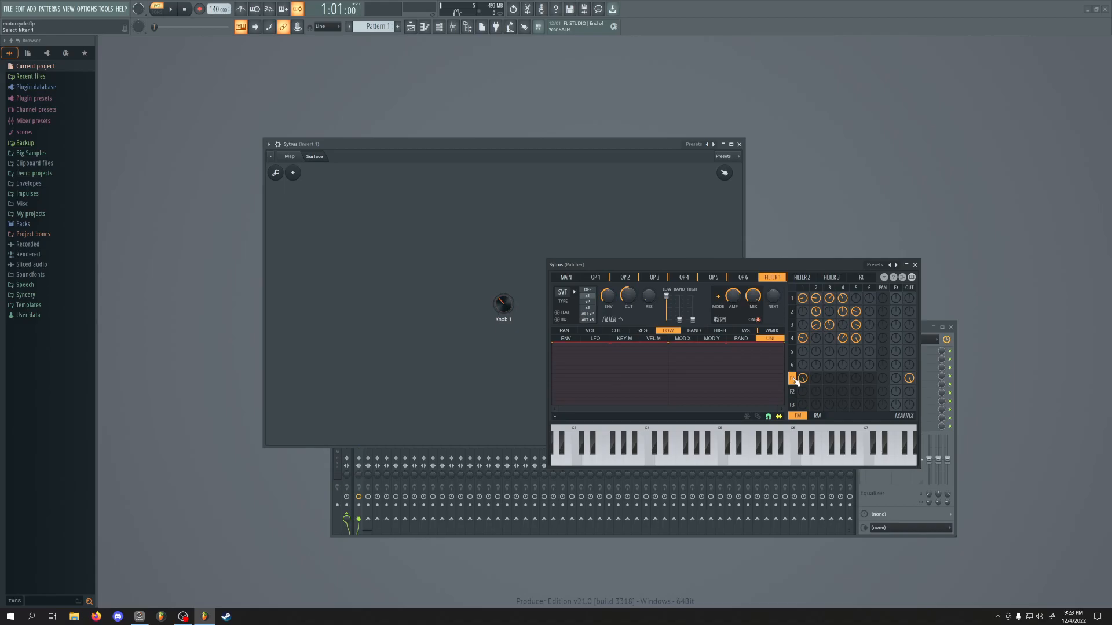
{"action": "left_click", "coordinate": [603, 298]}
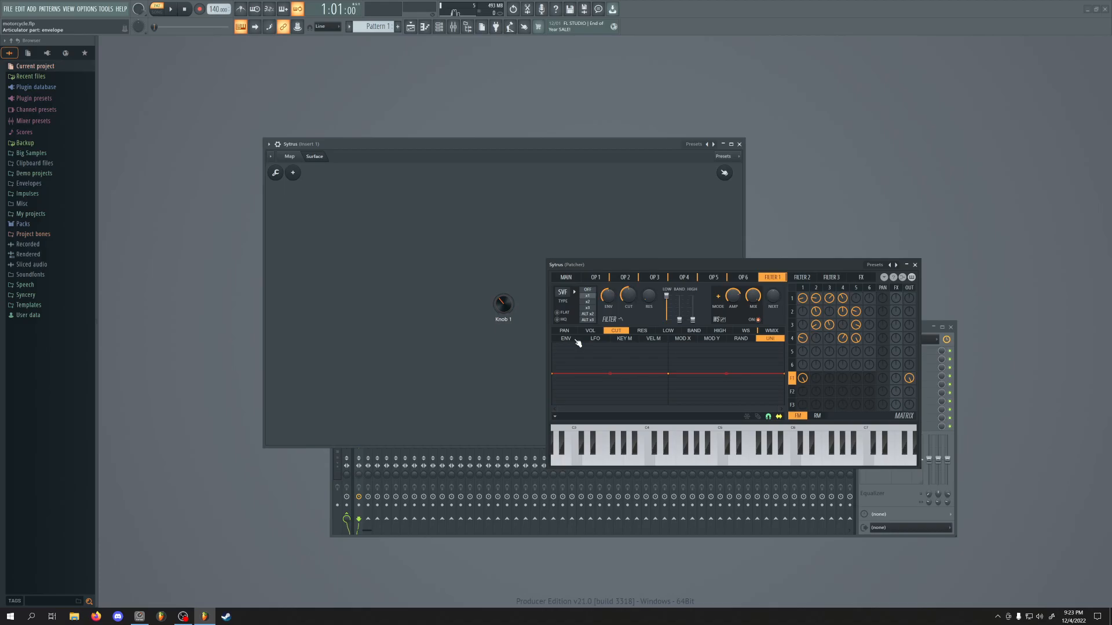
{"action": "left_click", "coordinate": [744, 331]}
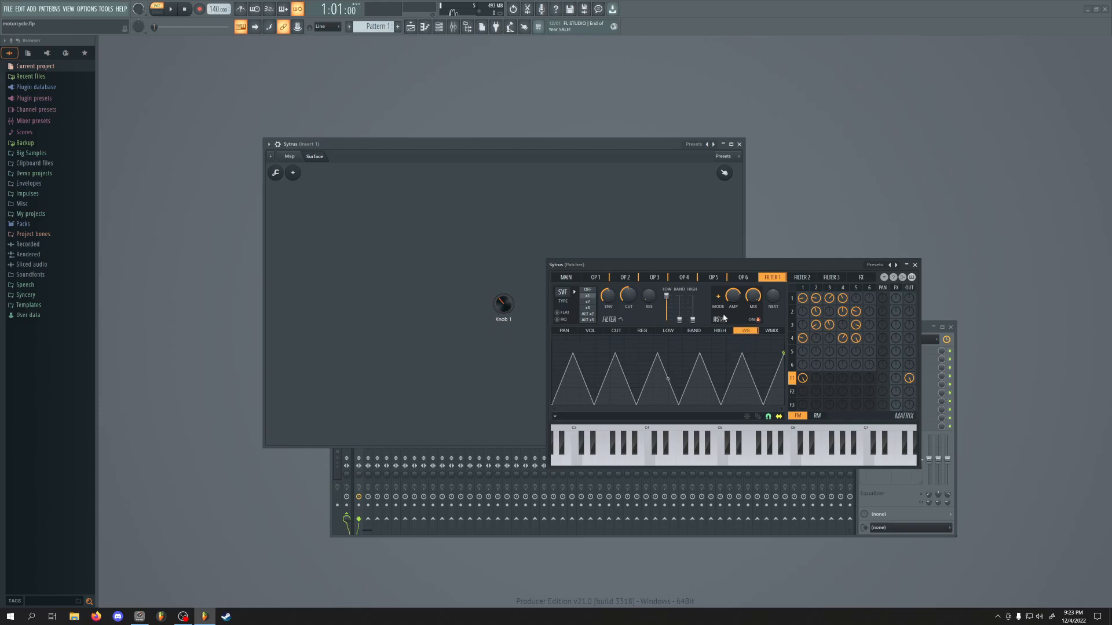
- Compare the oscillator waveforms and frequency ratios of operators 1 to 5
{"action": "left_click", "coordinate": [803, 289]}
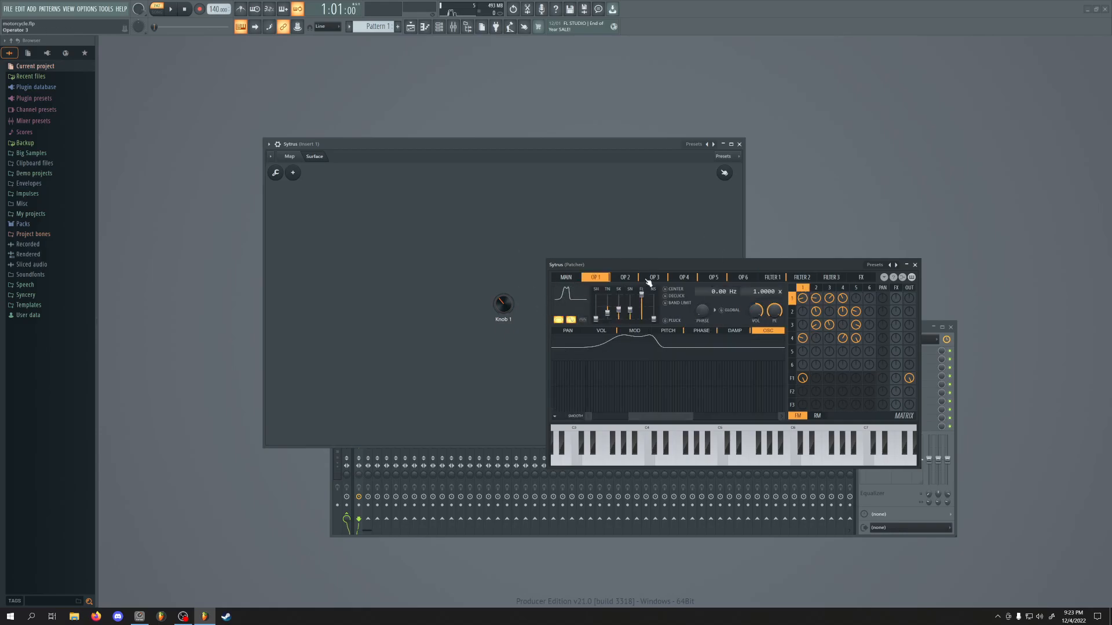
{"action": "left_click", "coordinate": [817, 288]}
{"action": "left_click", "coordinate": [831, 289]}
{"action": "left_click", "coordinate": [842, 289]}
{"action": "left_click", "coordinate": [818, 289]}
{"action": "left_click", "coordinate": [806, 289]}
{"action": "left_click", "coordinate": [816, 288]}
{"action": "left_click", "coordinate": [829, 288]}
{"action": "left_click", "coordinate": [839, 289]}
{"action": "left_click", "coordinate": [816, 288]}
{"action": "left_click", "coordinate": [803, 288]}
{"action": "left_click", "coordinate": [816, 288]}
{"action": "left_click", "coordinate": [802, 288]}
{"action": "left_click", "coordinate": [816, 289]}
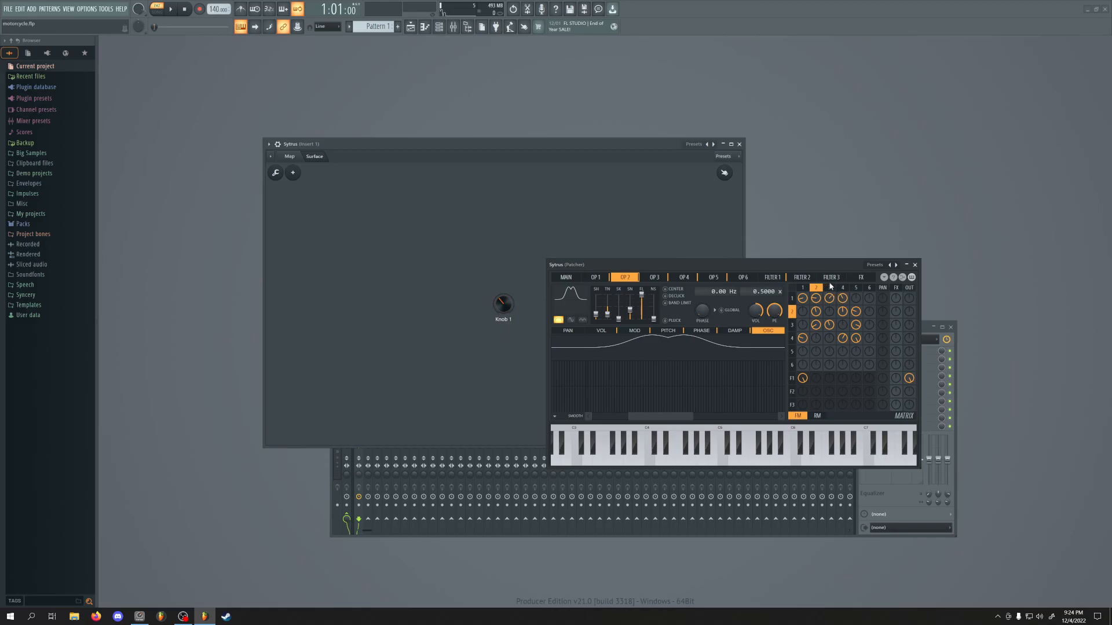
{"action": "left_click", "coordinate": [829, 288]}
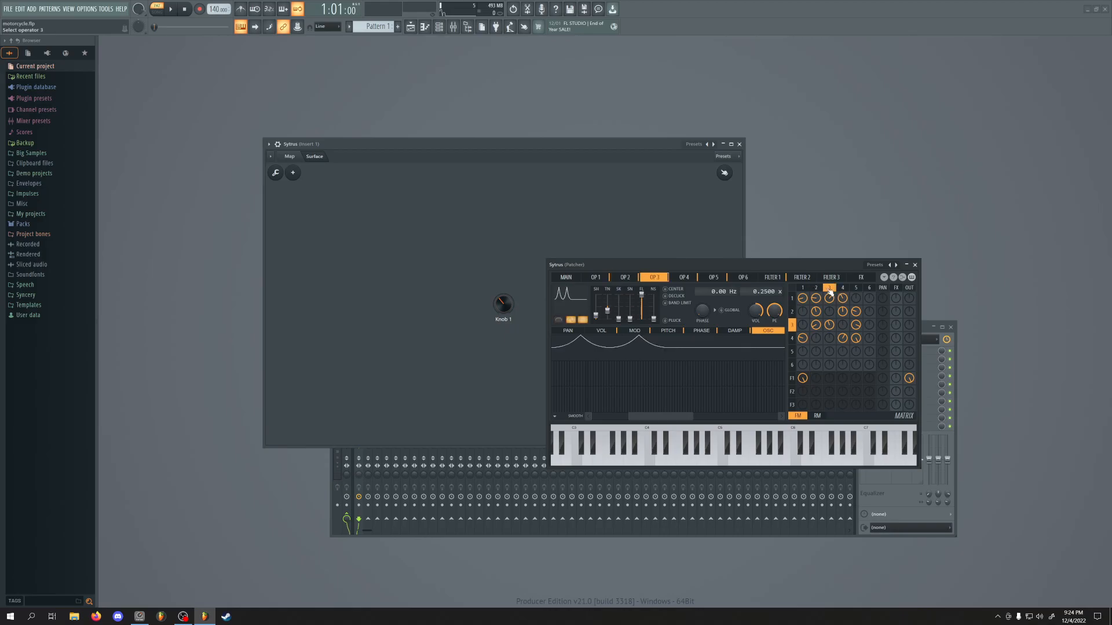
{"action": "left_click", "coordinate": [845, 289]}
{"action": "left_click", "coordinate": [856, 288]}
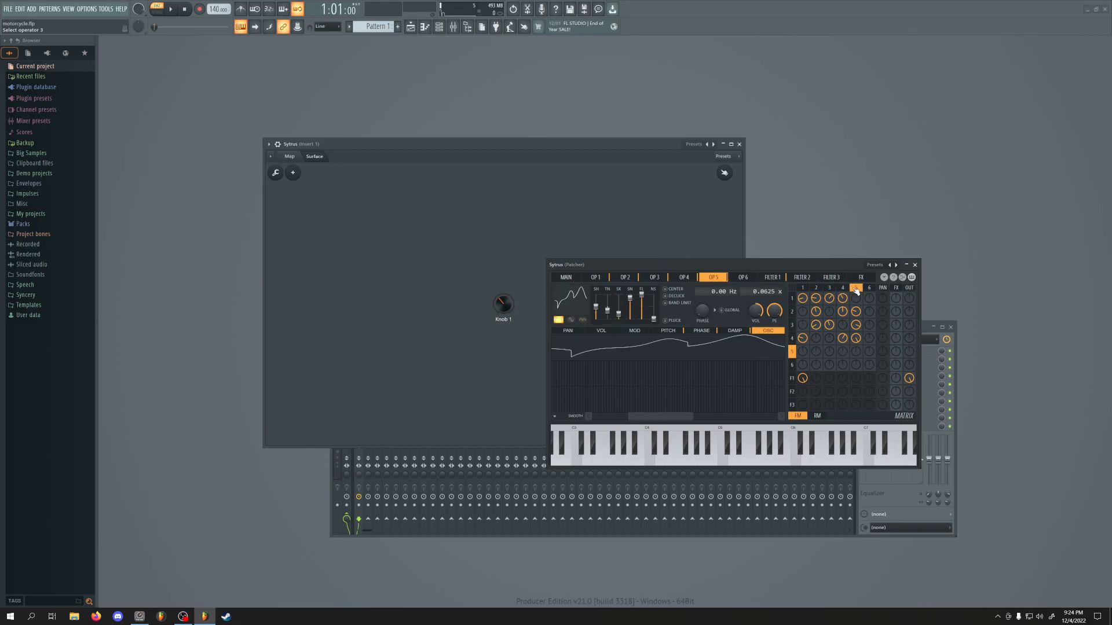
{"action": "left_click", "coordinate": [843, 288]}
{"action": "left_click", "coordinate": [830, 288]}
{"action": "left_click", "coordinate": [818, 289]}
{"action": "left_click", "coordinate": [803, 289]}
- Examine how modulation Y is mapped to pitch on the first three operators
{"action": "left_click", "coordinate": [817, 288]}
{"action": "left_click", "coordinate": [668, 331]}
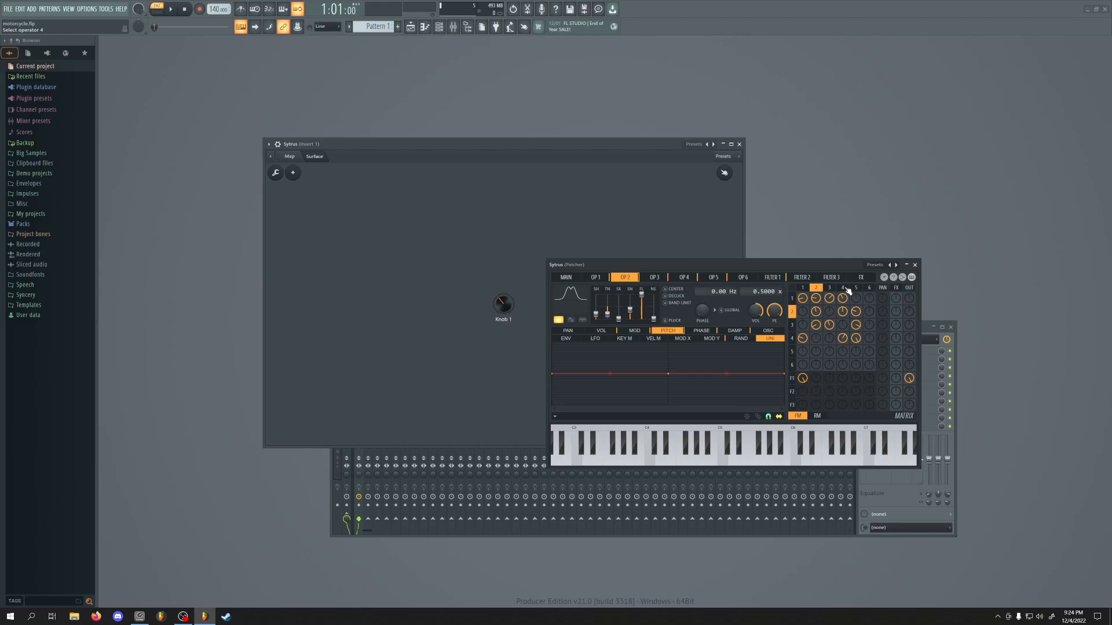
{"action": "left_click", "coordinate": [717, 341]}
{"action": "left_click", "coordinate": [805, 287]}
{"action": "mouse_move", "coordinate": [804, 287]}
{"action": "left_mouse_down"}
{"action": "mouse_move", "coordinate": [830, 287]}
{"action": "mouse_move", "coordinate": [816, 288]}
{"action": "left_mouse_up"}
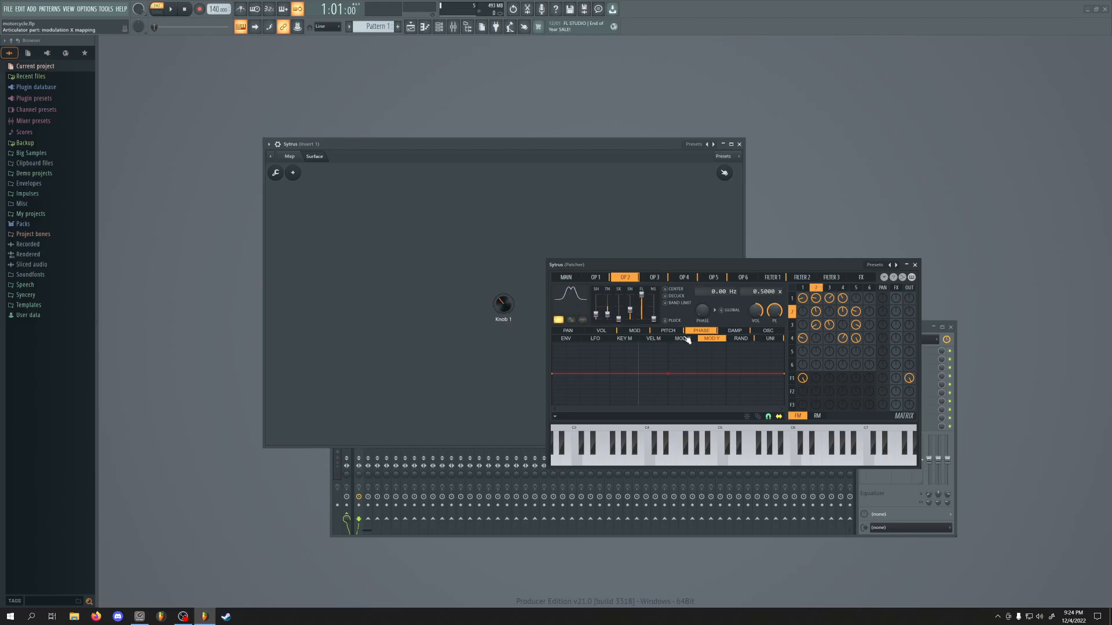
{"action": "left_click", "coordinate": [669, 331]}
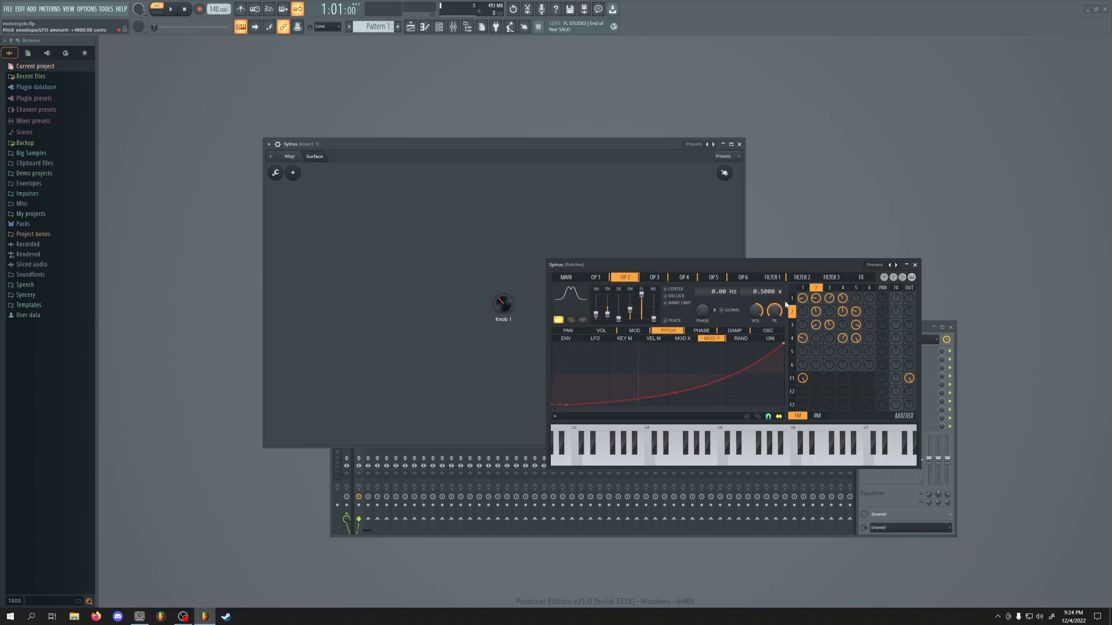
{"action": "mouse_move", "coordinate": [817, 288]}
{"action": "left_mouse_down"}
{"action": "mouse_move", "coordinate": [846, 289]}
{"action": "mouse_move", "coordinate": [803, 289]}
{"action": "mouse_move", "coordinate": [841, 284]}
{"action": "mouse_move", "coordinate": [808, 280]}
{"action": "mouse_move", "coordinate": [840, 281]}
{"action": "mouse_move", "coordinate": [831, 279]}
{"action": "left_mouse_up"}
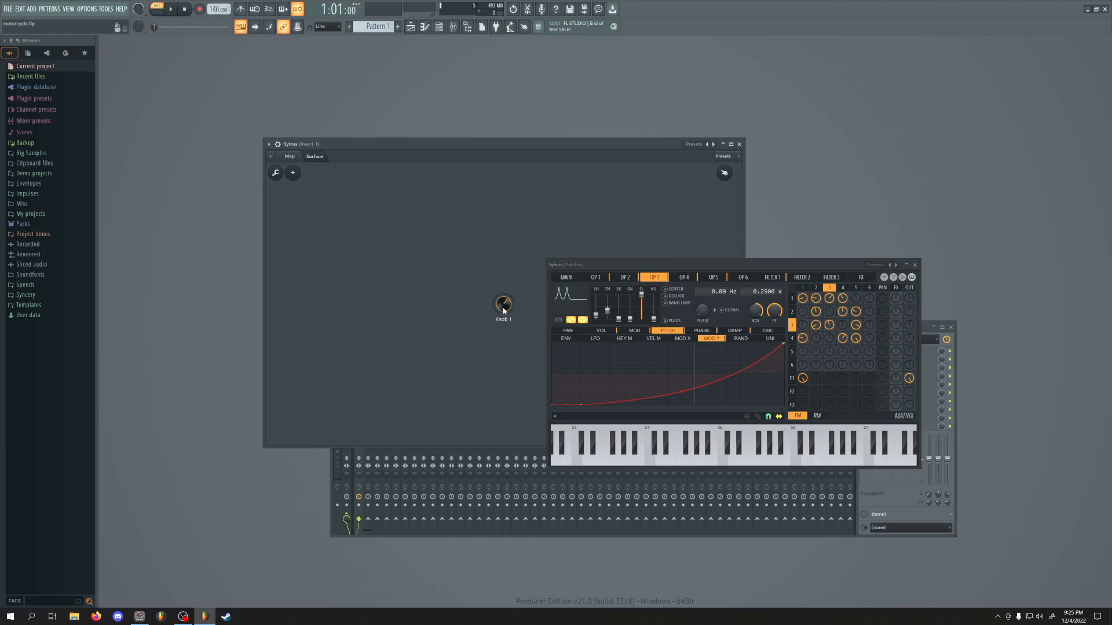
- Turn the surface's Knob 1 down and compare the Mod Y pitch curves of operators 1 to 5
{"action": "left_click_drag", "start_coordinate": [503, 308], "coordinate": [502, 369]}
{"action": "left_click", "coordinate": [624, 278]}
{"action": "left_click", "coordinate": [655, 278]}
{"action": "left_click", "coordinate": [683, 278]}
{"action": "left_click", "coordinate": [715, 278]}
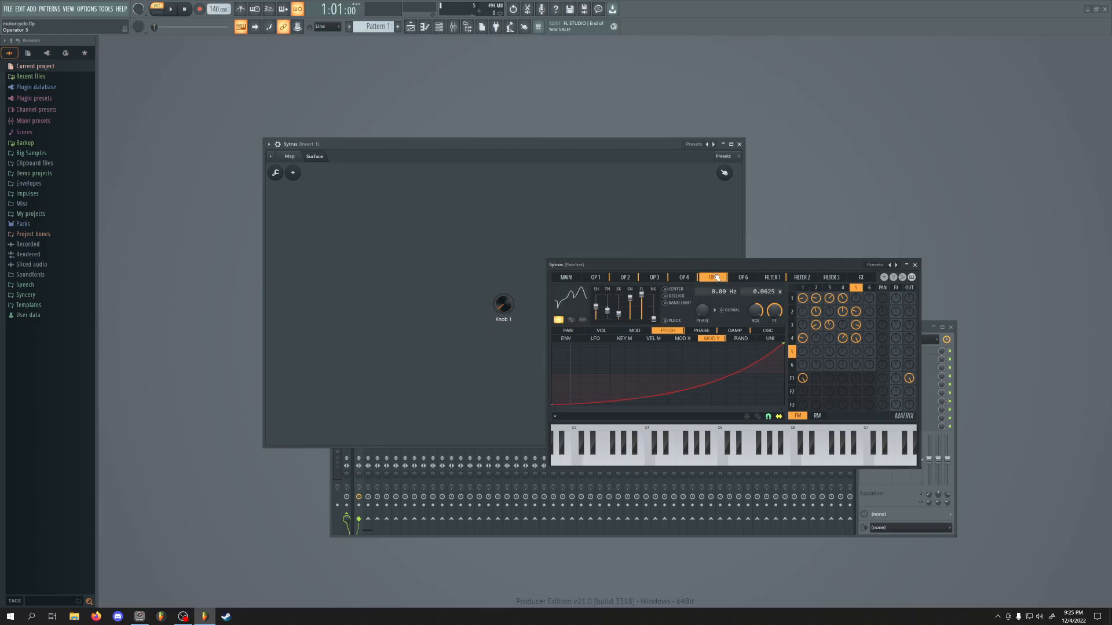
{"action": "left_click", "coordinate": [596, 278]}
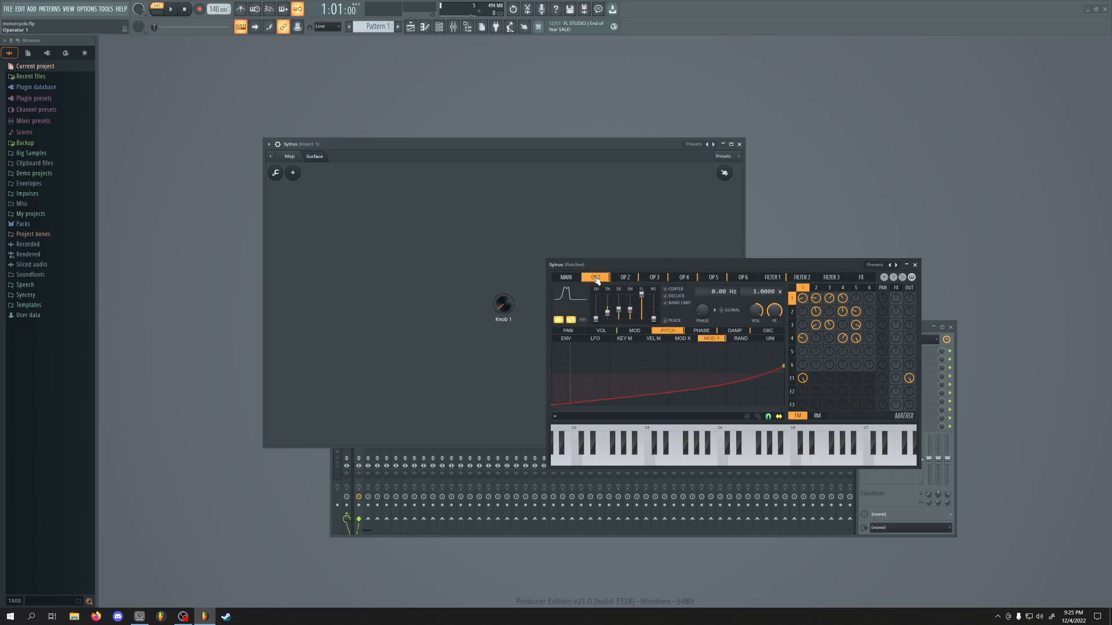
- Switch Filter 1's waveshaper off and on to compare the sound, and try its curve tension
{"action": "left_click", "coordinate": [797, 378]}
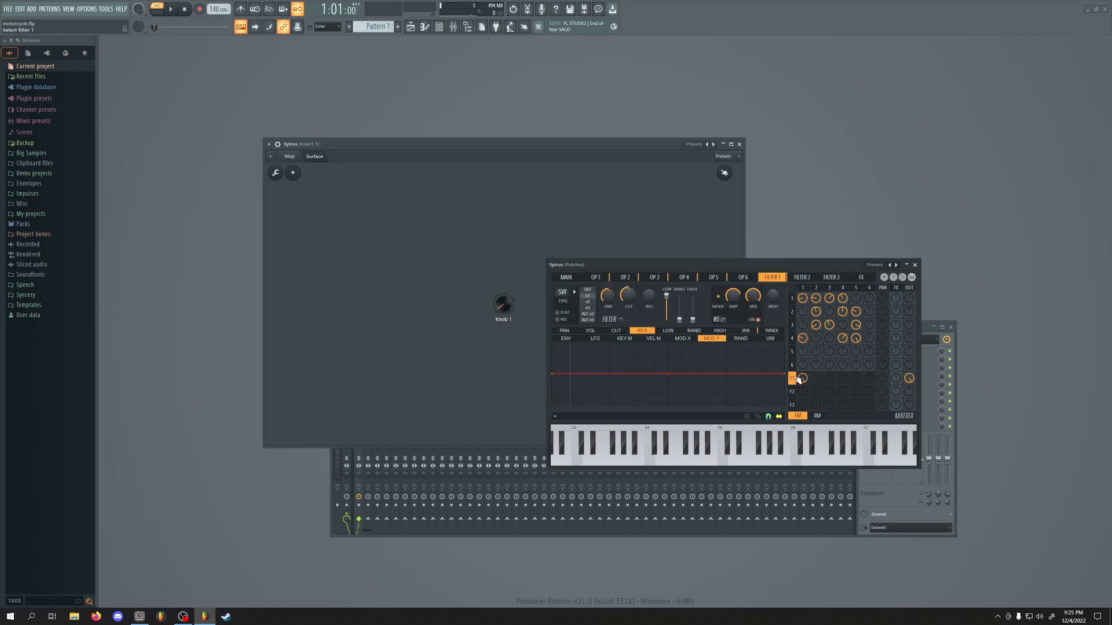
{"action": "left_click", "coordinate": [758, 319]}
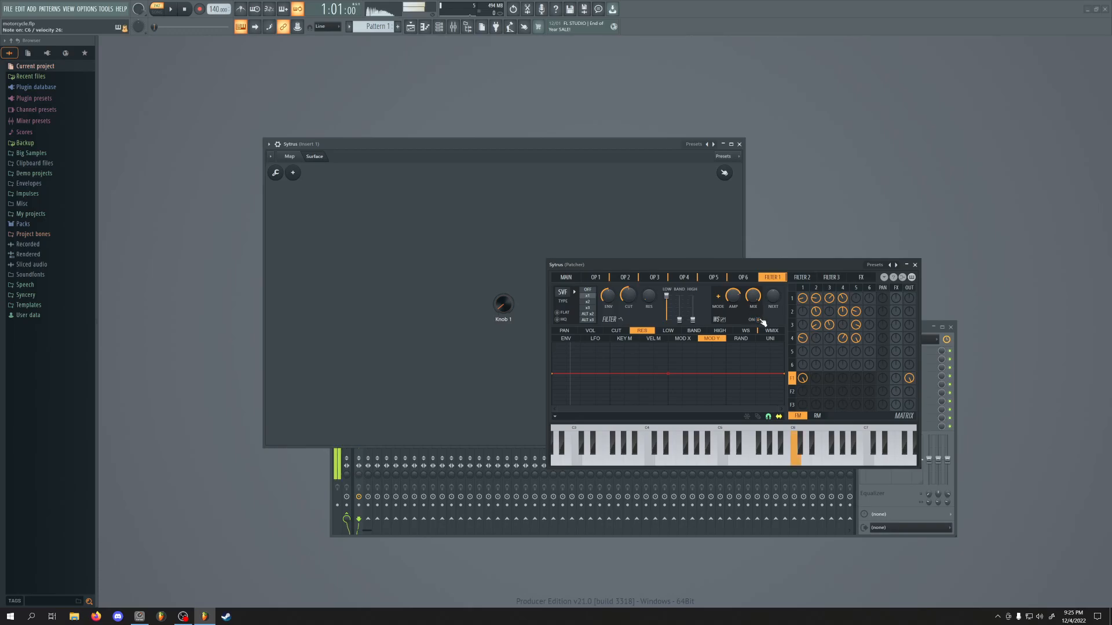
{"action": "left_click", "coordinate": [759, 320]}
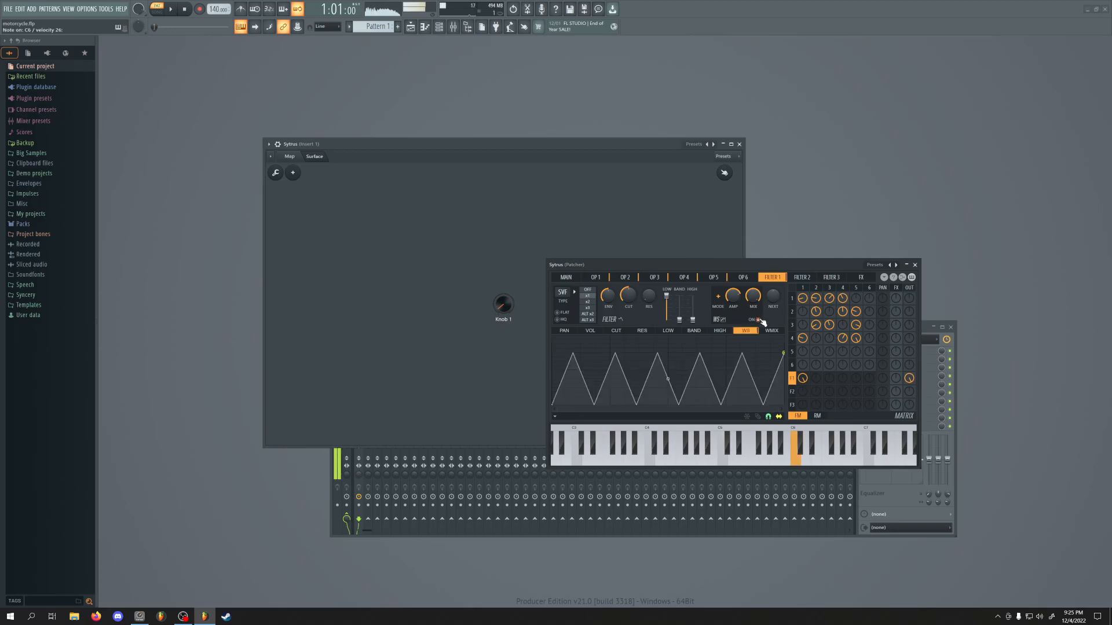
{"action": "mouse_move", "coordinate": [668, 379]}
{"action": "left_mouse_down"}
{"action": "mouse_move", "coordinate": [668, 400]}
{"action": "mouse_move", "coordinate": [668, 359]}
{"action": "mouse_move", "coordinate": [667, 393]}
{"action": "left_mouse_up"}
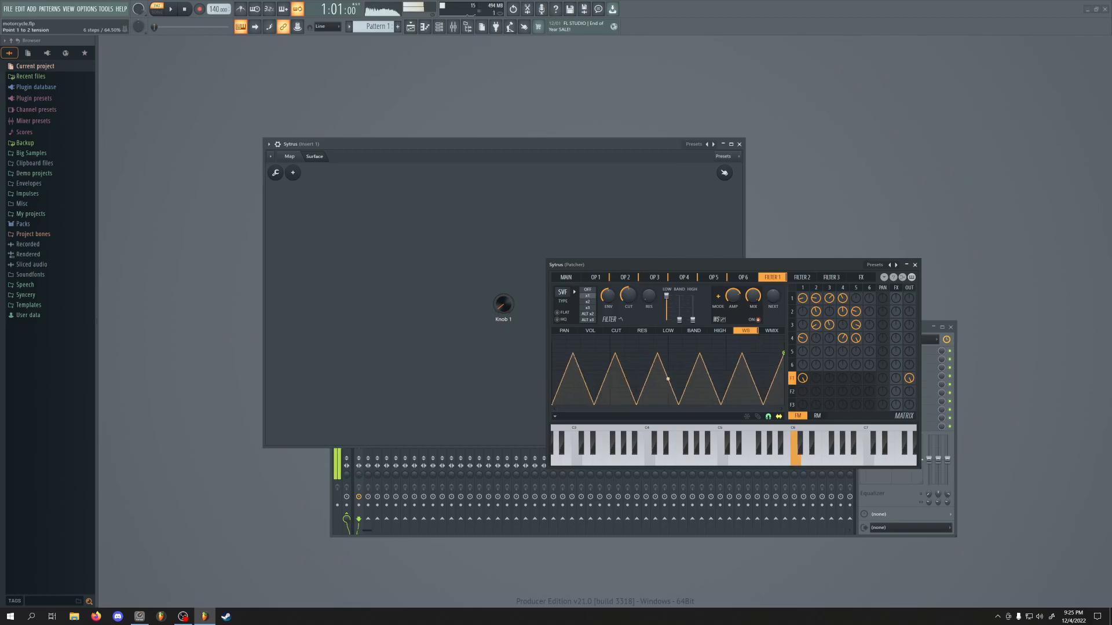
- Close the Sytrus editor, return to the node map and reposition the patch window
{"action": "left_click", "coordinate": [914, 266]}
{"action": "left_click", "coordinate": [296, 157]}
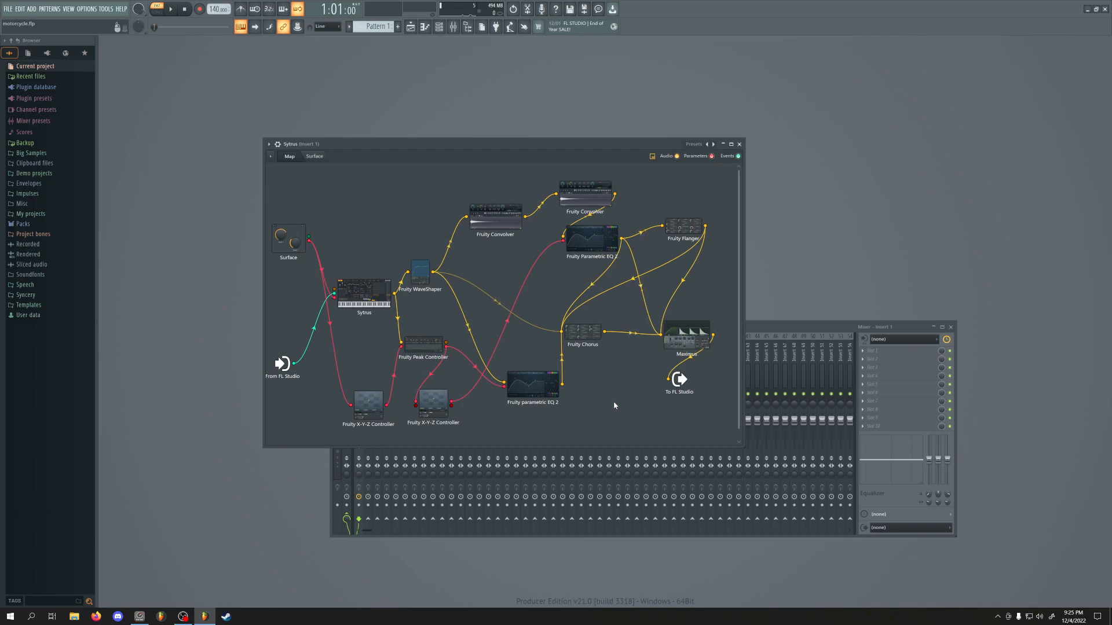
{"action": "left_click_drag", "start_coordinate": [552, 156], "coordinate": [574, 136]}
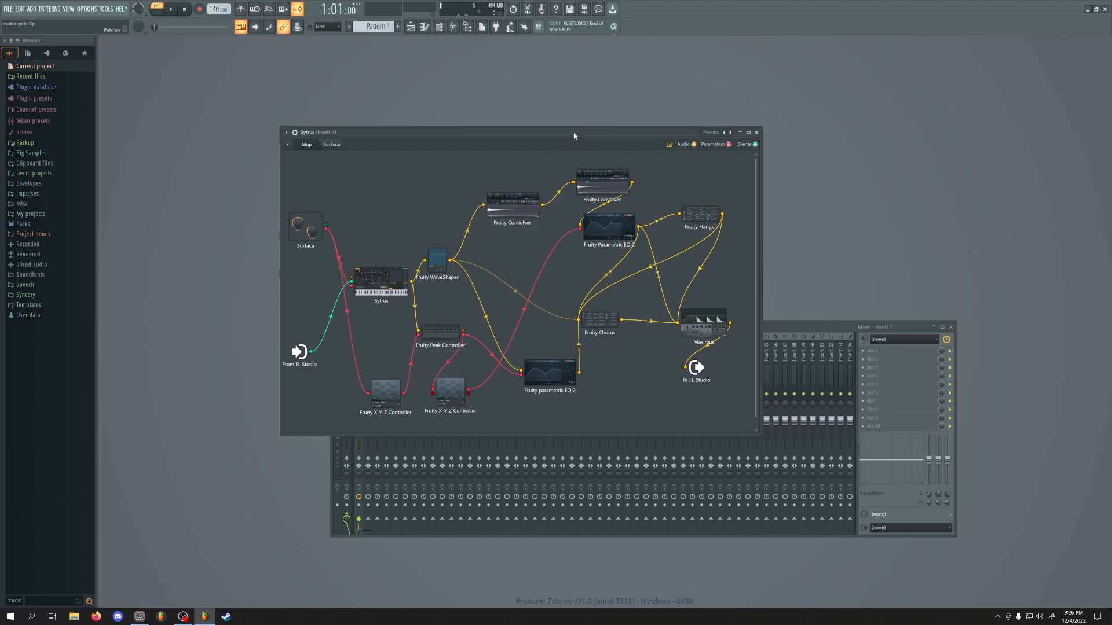
{"action": "left_click_drag", "start_coordinate": [574, 135], "coordinate": [524, 128]}
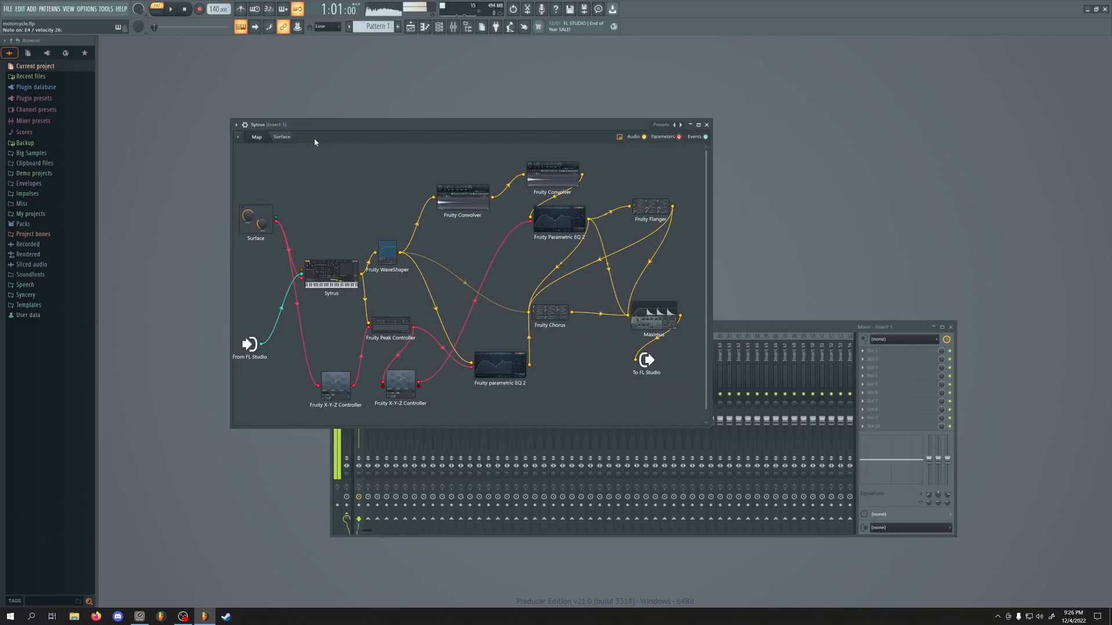
- Check the control surface, and move the Sytrus and Fruity WaveShaper nodes slightly upward in the map
{"action": "left_click", "coordinate": [282, 137]}
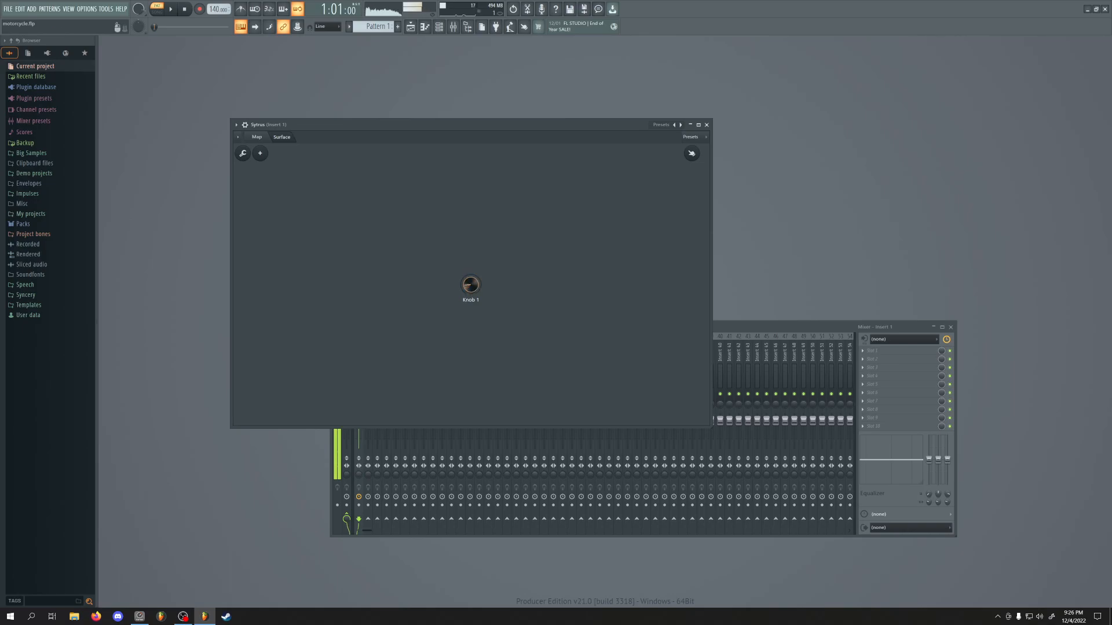
{"action": "left_click", "coordinate": [257, 137]}
{"action": "left_click_drag", "start_coordinate": [331, 271], "coordinate": [320, 256]}
{"action": "left_click_drag", "start_coordinate": [390, 253], "coordinate": [389, 243]}
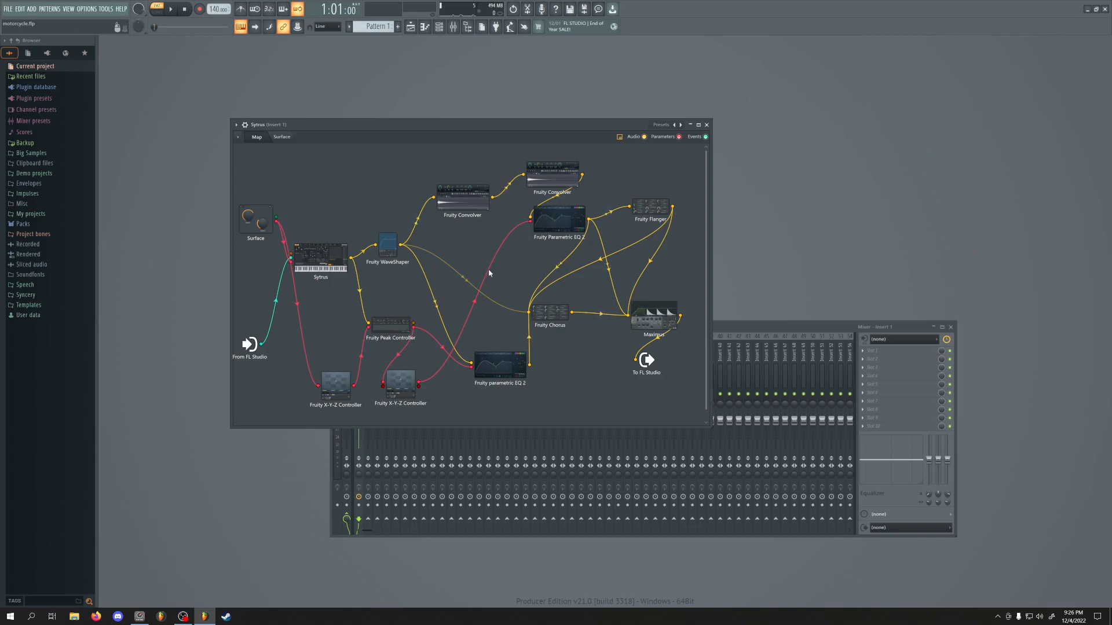
- Inspect the Fruity Parametric EQ 2 that feeds the flanger, and open the Fruity Peak Controller
{"action": "left_click", "coordinate": [563, 222]}
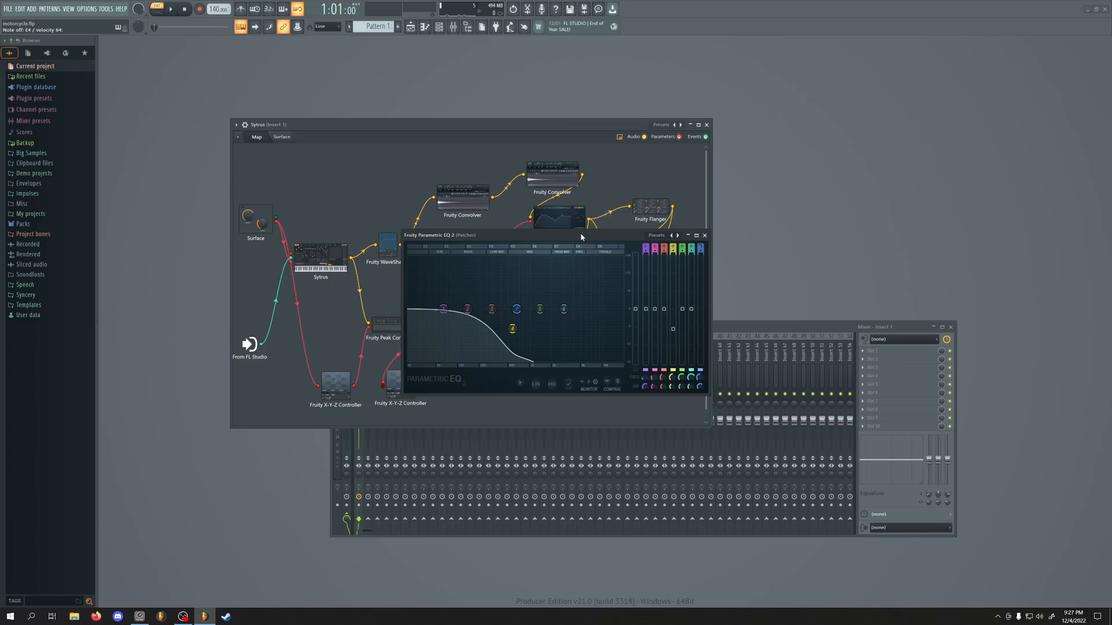
{"action": "left_click", "coordinate": [704, 235]}
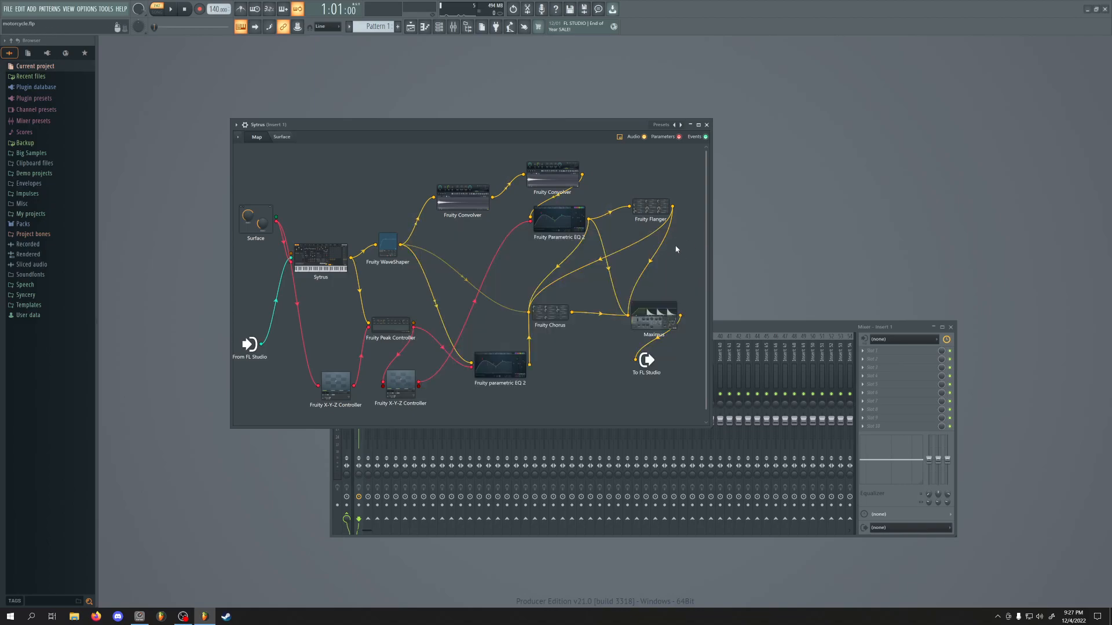
{"action": "left_click", "coordinate": [393, 328]}
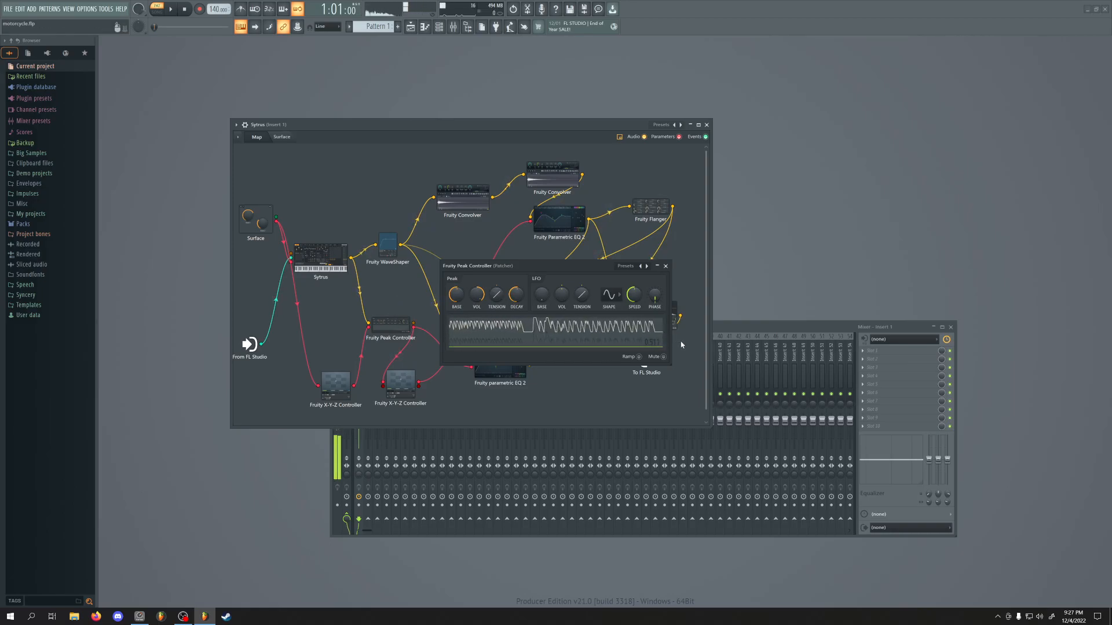
- Inspect the filter curve of the Fruity Parametric EQ 2 that feeds the flanger, and reopen the Fruity Peak Controller
{"action": "left_click", "coordinate": [670, 271]}
{"action": "left_click", "coordinate": [566, 224]}
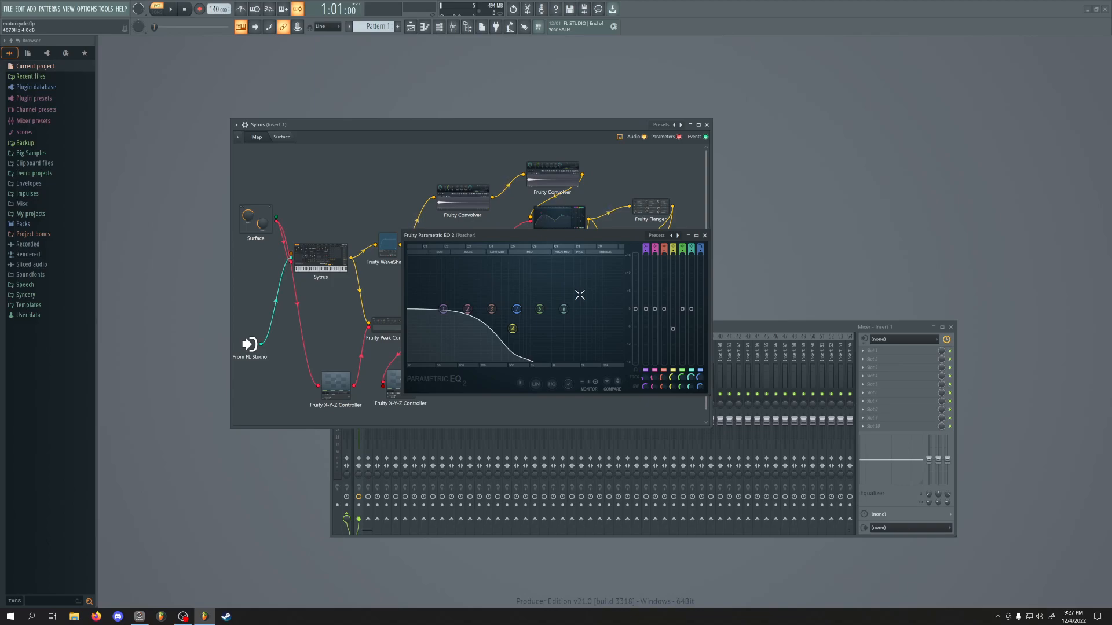
{"action": "left_click", "coordinate": [392, 325]}
- Place the Peak Controller window beside the control surface, turn Knob 1 to compare the peak signal, and return to the node map
{"action": "left_click", "coordinate": [281, 137]}
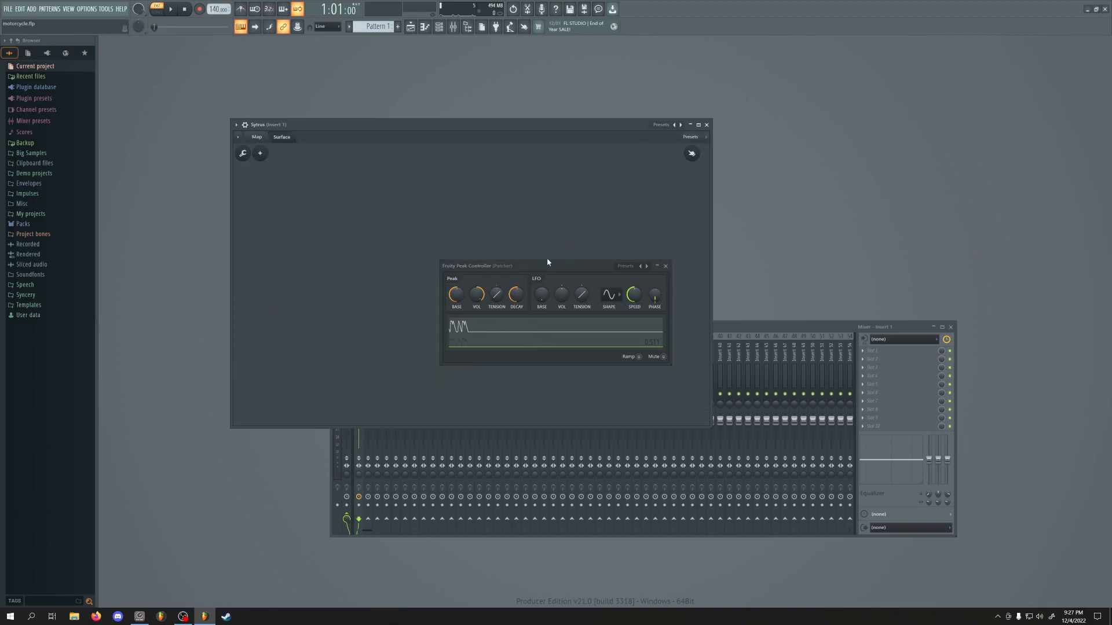
{"action": "left_click_drag", "start_coordinate": [546, 265], "coordinate": [715, 271]}
{"action": "left_click_drag", "start_coordinate": [471, 285], "coordinate": [470, 238]}
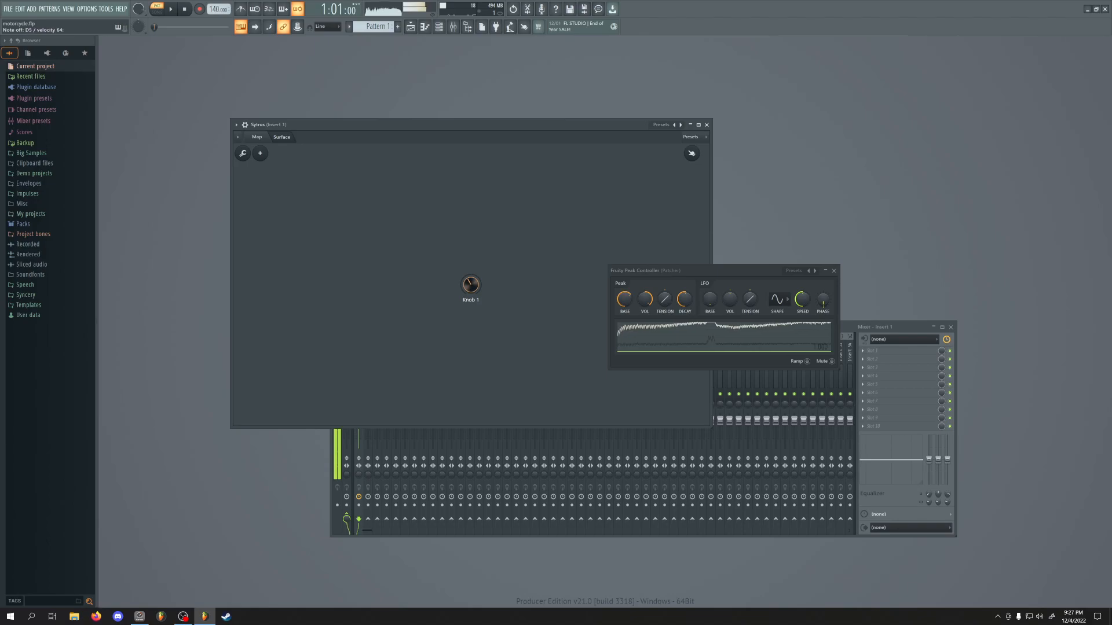
{"action": "left_click", "coordinate": [262, 137]}
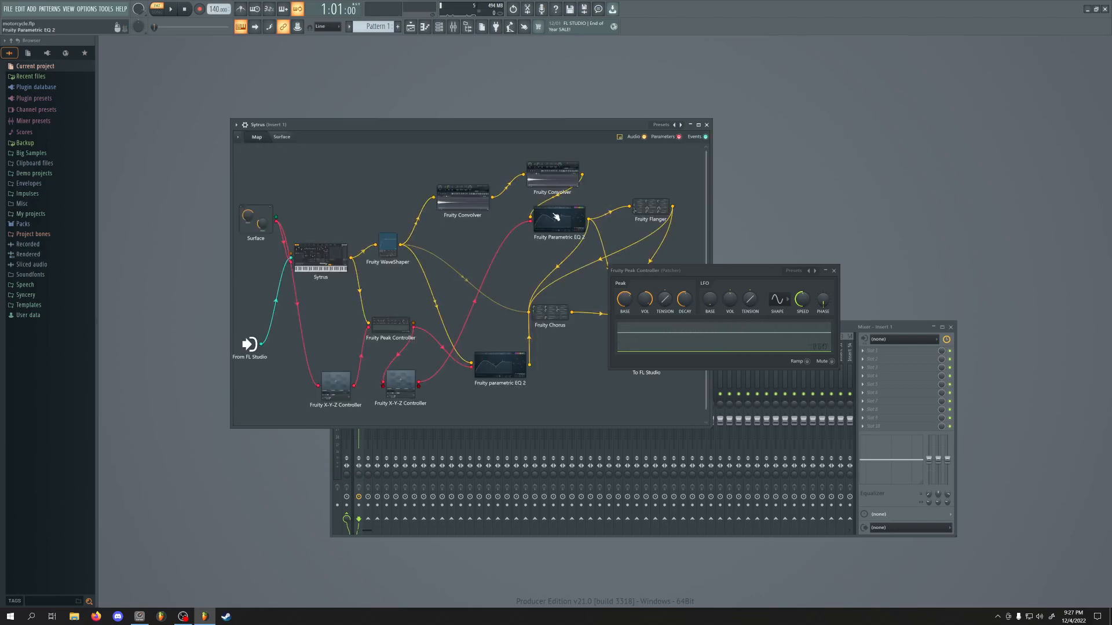
- Inspect the equalizer curve of the first Fruity Convolver in the chain, and preview its impulse
{"action": "double_click", "coordinate": [466, 199]}
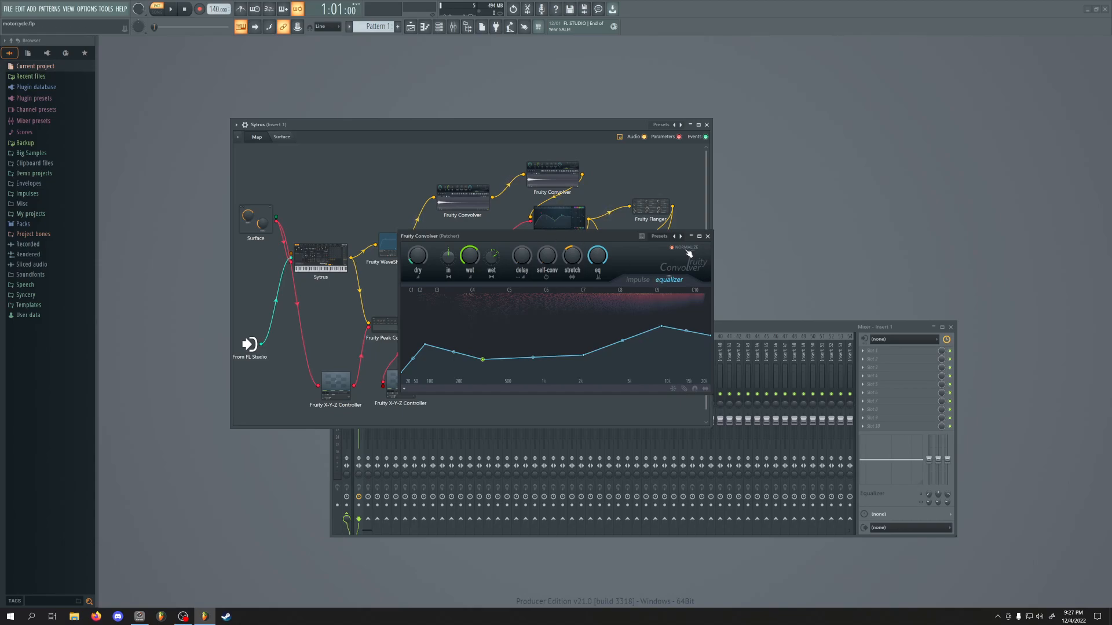
{"action": "left_click", "coordinate": [653, 278]}
{"action": "left_click", "coordinate": [411, 297]}
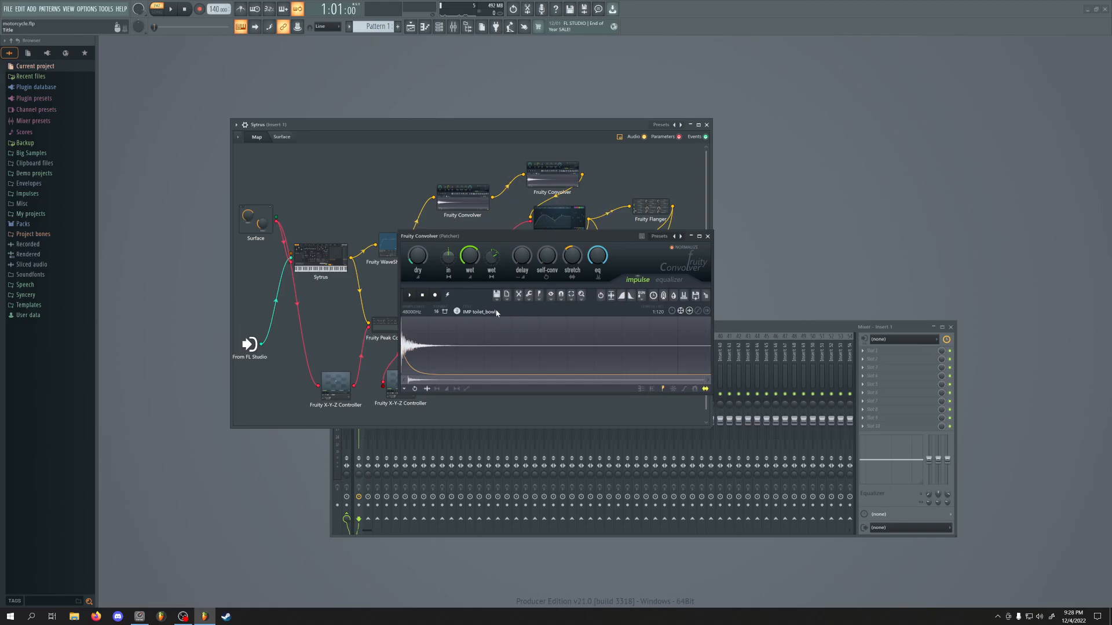
- Inspect the second Fruity Convolver's equalizer, preview its impulse, and close its window
{"action": "left_click", "coordinate": [568, 176]}
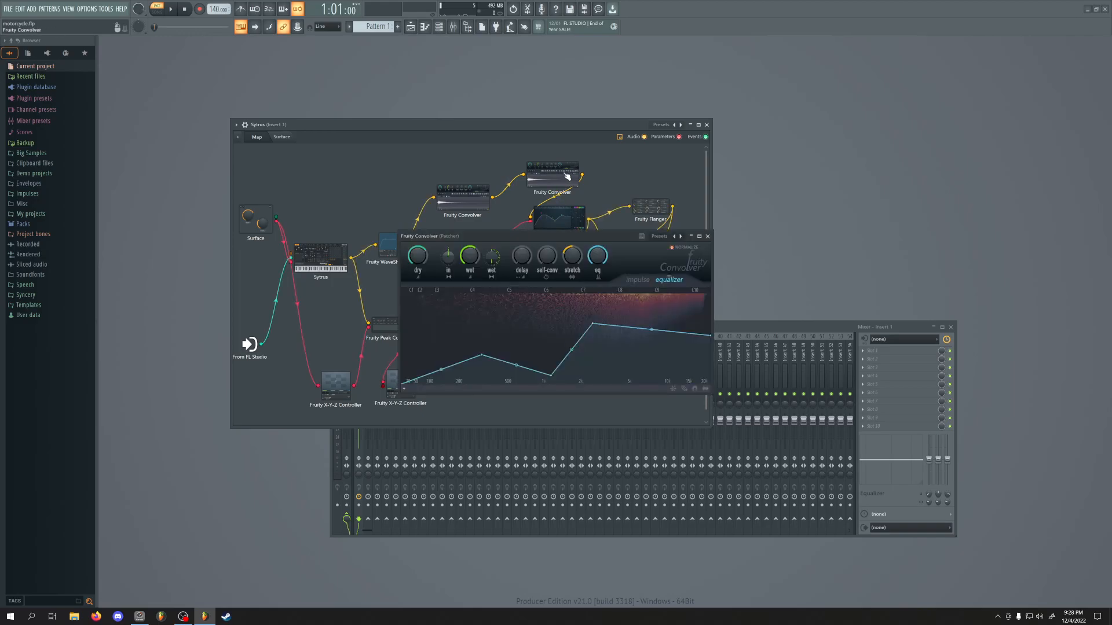
{"action": "left_click", "coordinate": [637, 279]}
{"action": "left_click", "coordinate": [416, 298]}
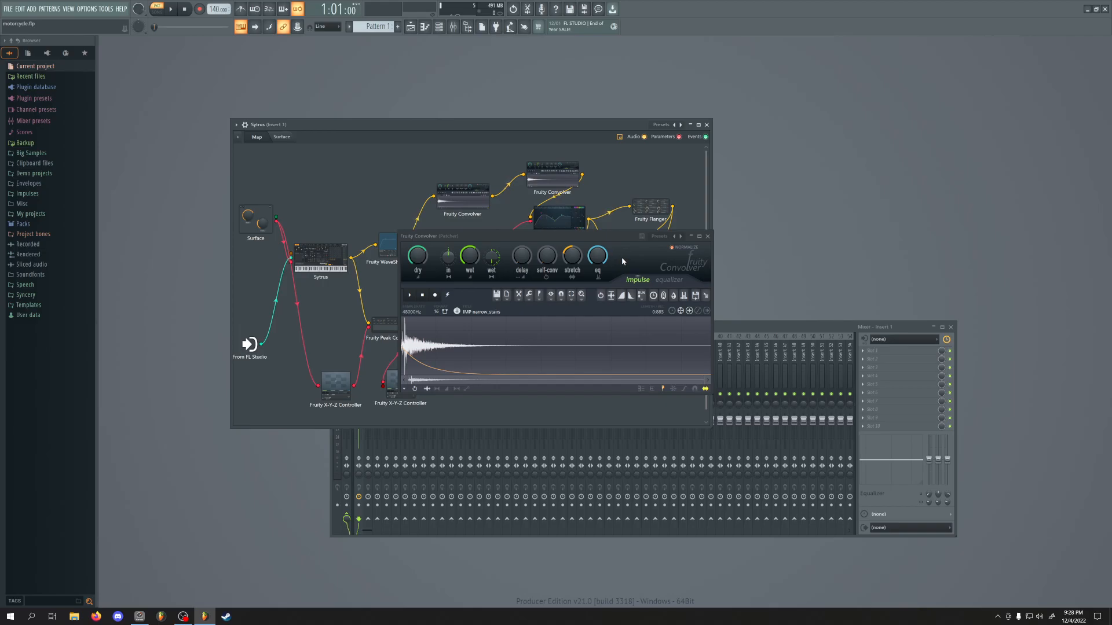
{"action": "left_click", "coordinate": [706, 236]}
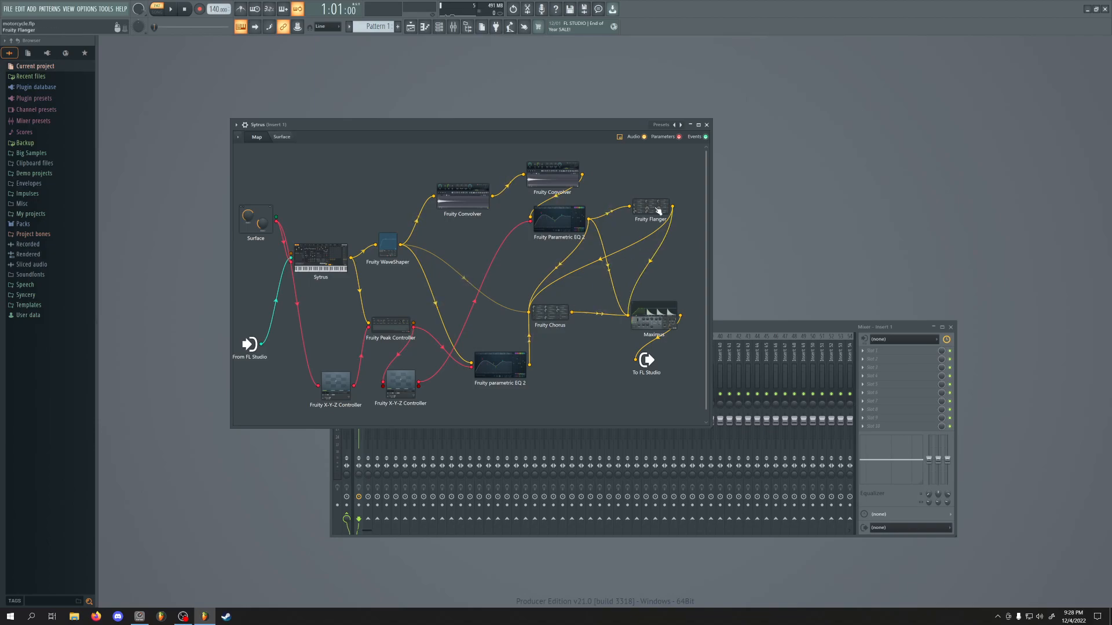
- Examine the Fruity Chorus and Fruity Flanger settings, closing each window after viewing
{"action": "left_click", "coordinate": [557, 319]}
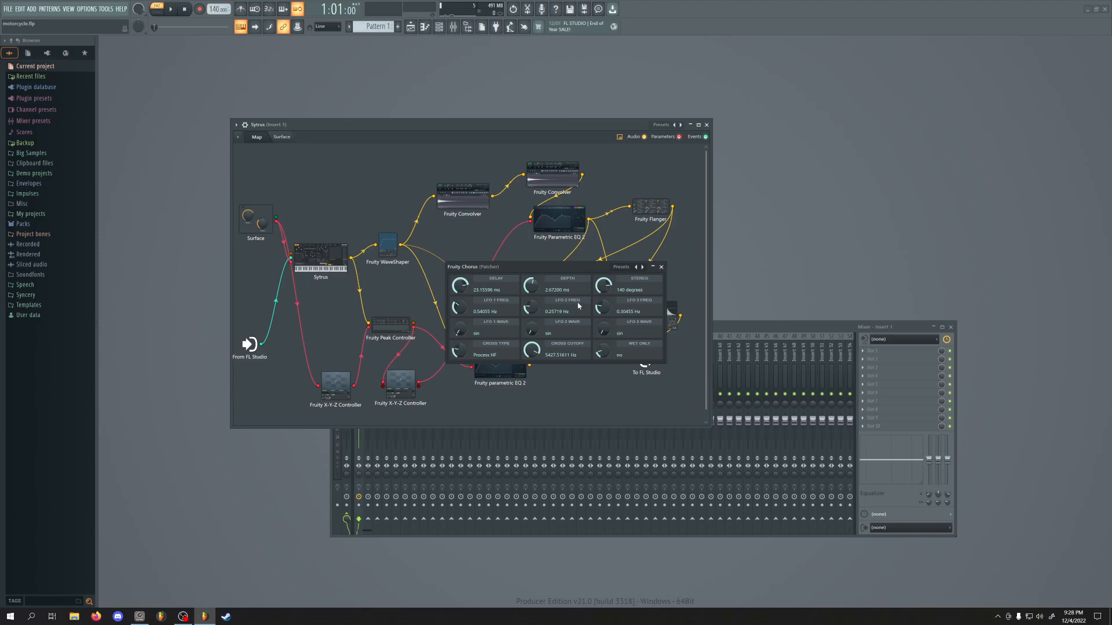
{"action": "left_click", "coordinate": [662, 267]}
{"action": "left_click", "coordinate": [657, 208]}
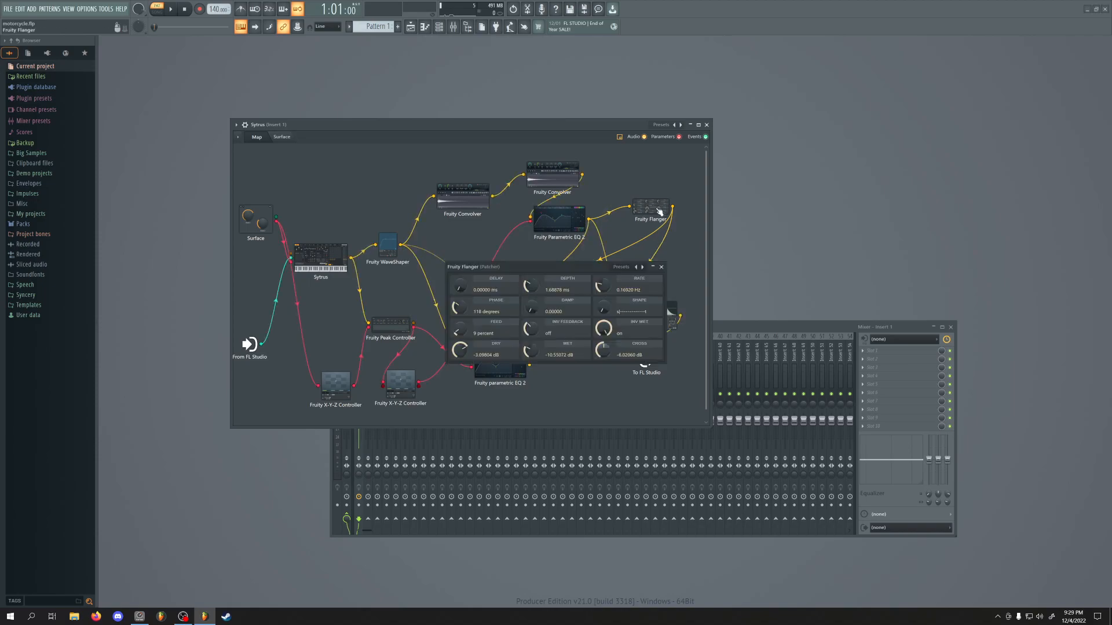
{"action": "left_click", "coordinate": [661, 267]}
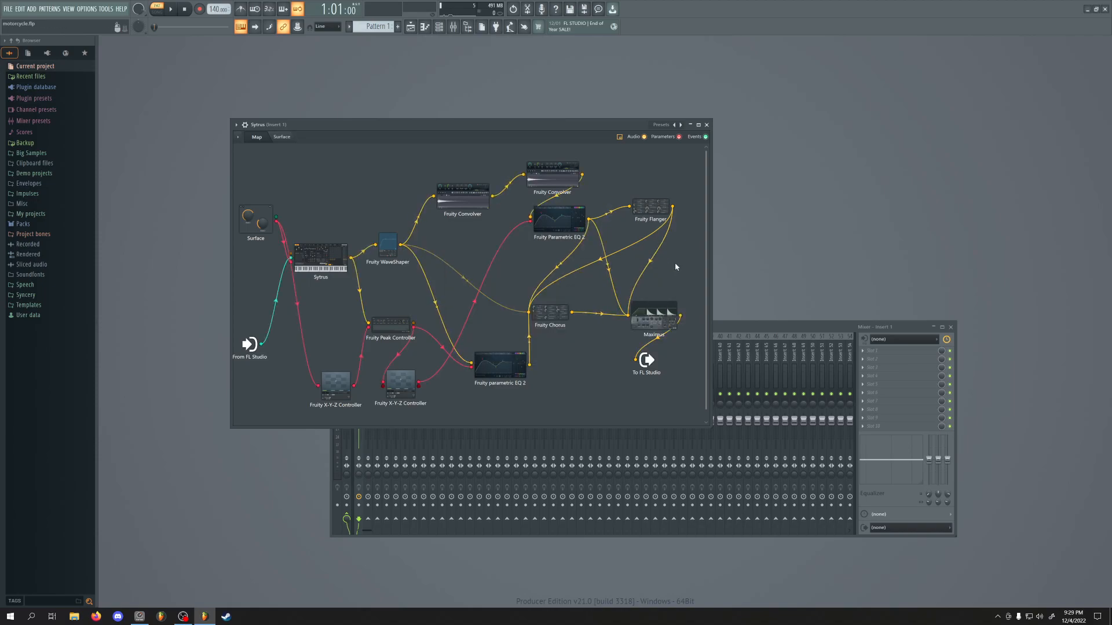
- Examine the high and master band compression curves in Maximus, and close it
{"action": "left_click", "coordinate": [667, 314]}
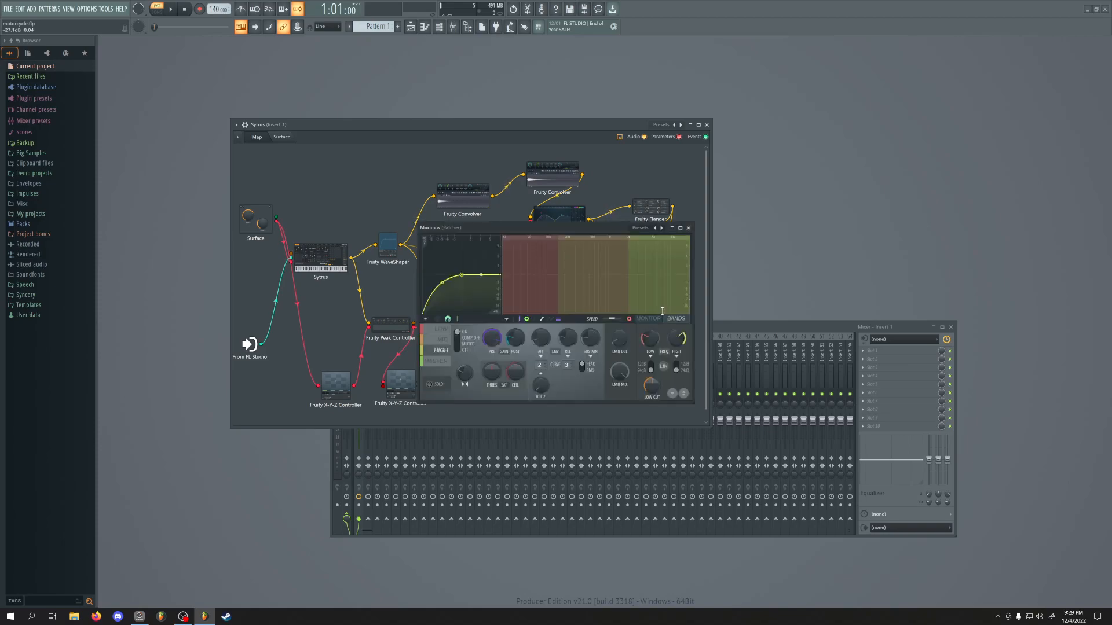
{"action": "left_click", "coordinate": [435, 361]}
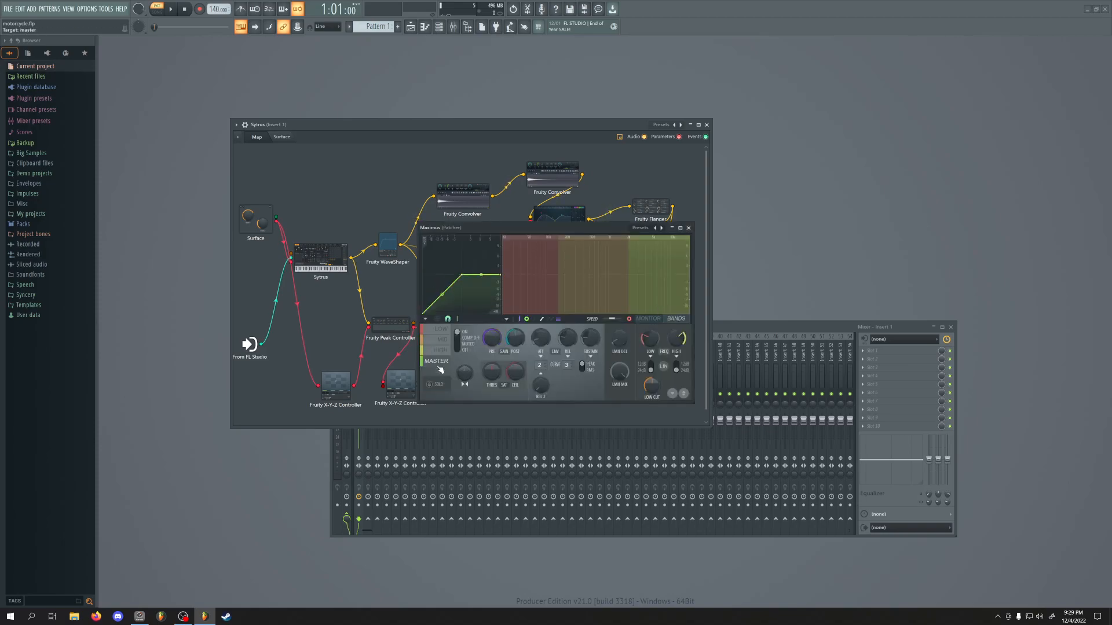
{"action": "left_click", "coordinate": [687, 228]}
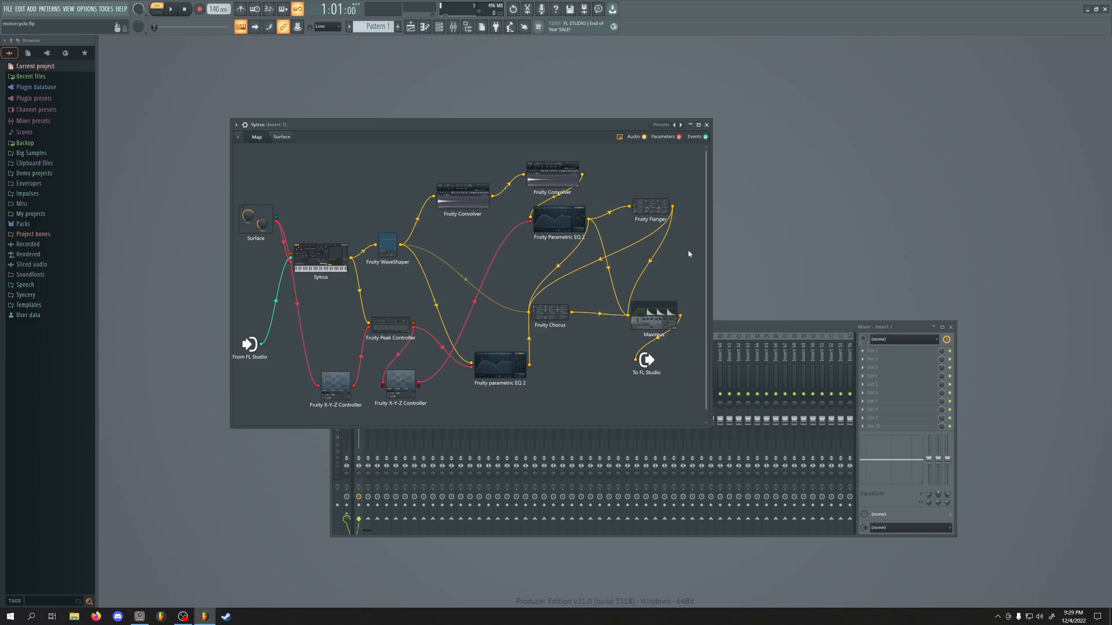
- Adjust Insert 1's volume fader in the mixer, and bring the patch map back to the front
{"action": "left_click", "coordinate": [726, 330]}
{"action": "mouse_move", "coordinate": [358, 421]}
{"action": "left_mouse_down"}
{"action": "mouse_move", "coordinate": [358, 430]}
{"action": "mouse_move", "coordinate": [358, 413]}
{"action": "left_mouse_up"}
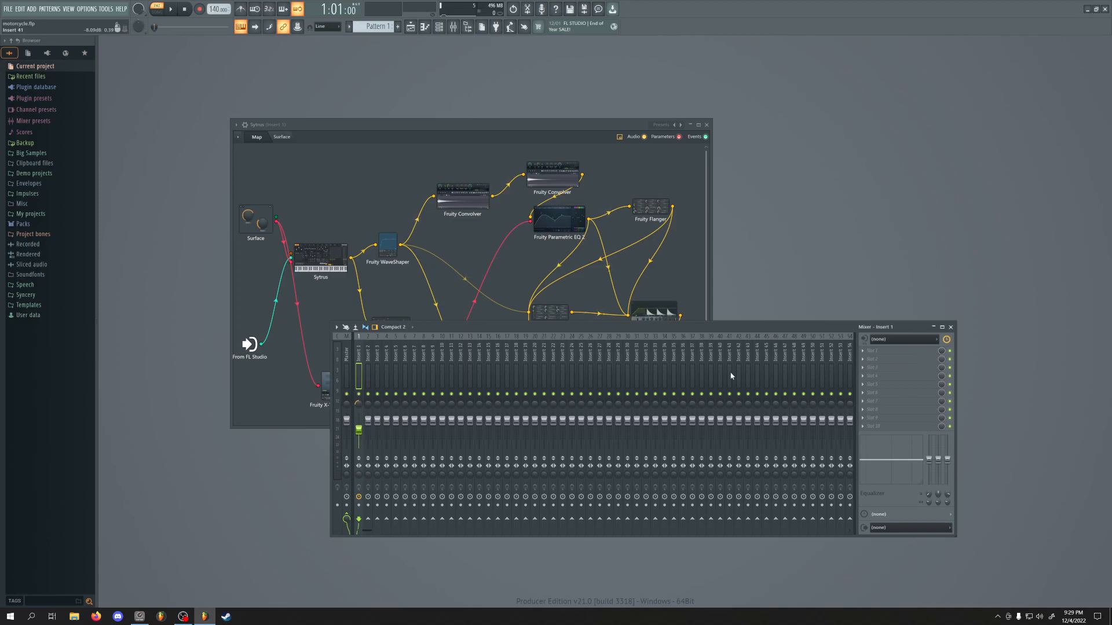
{"action": "left_click_drag", "start_coordinate": [359, 430], "coordinate": [358, 421]}
{"action": "left_click", "coordinate": [657, 316]}
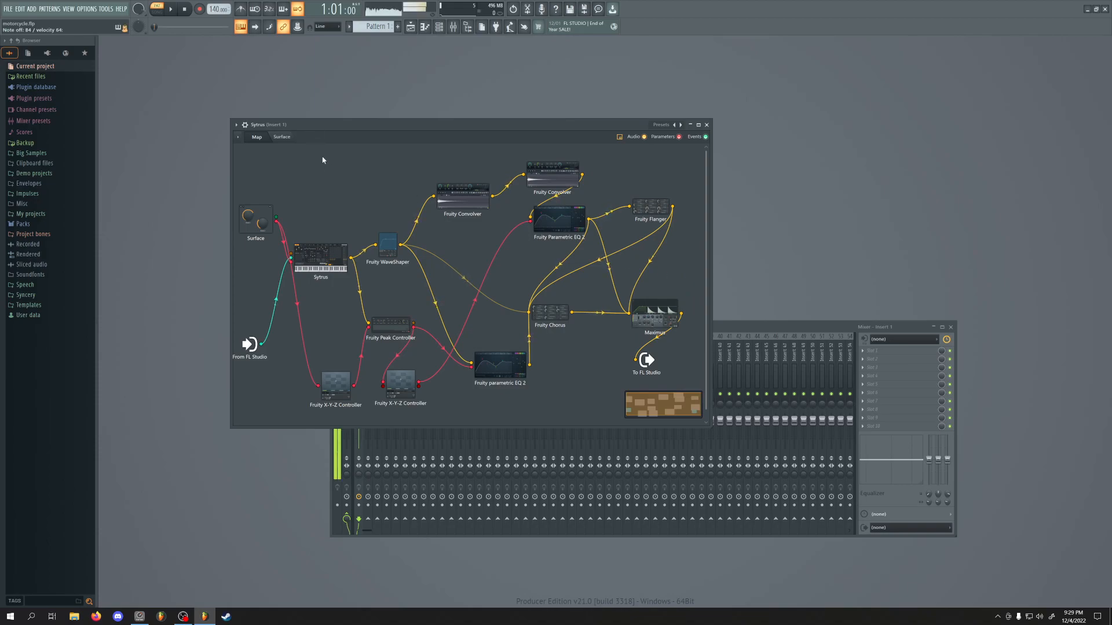
- Open the Sytrus editor beside the control surface, and turn Knob 1 slightly to check how it modulates the sound
{"action": "left_click", "coordinate": [282, 137]}
{"action": "left_click", "coordinate": [257, 137]}
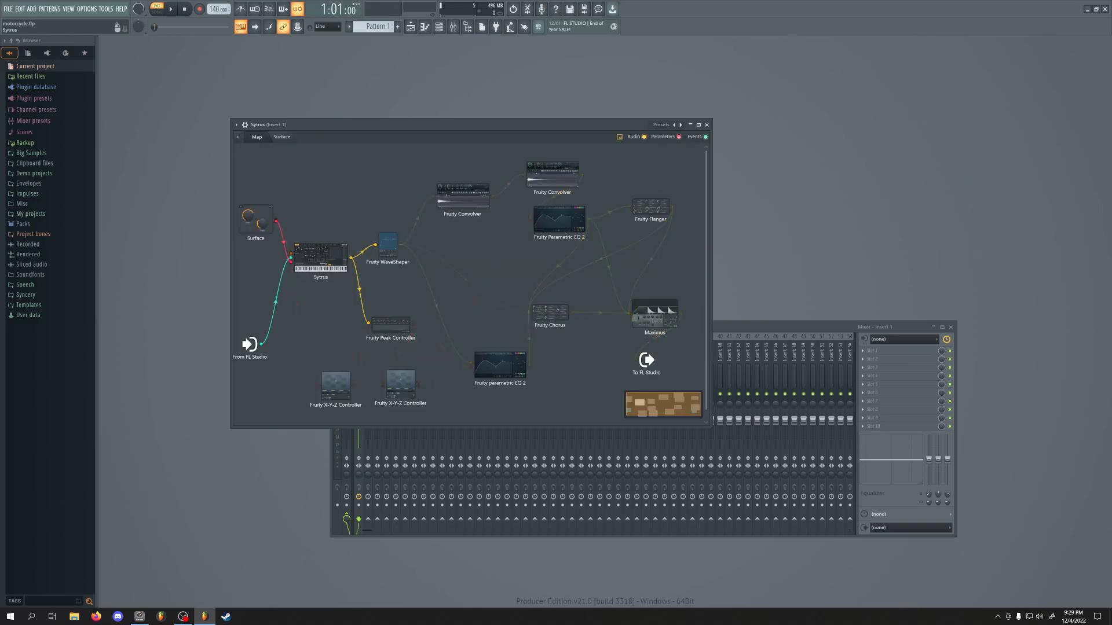
{"action": "left_click", "coordinate": [320, 257]}
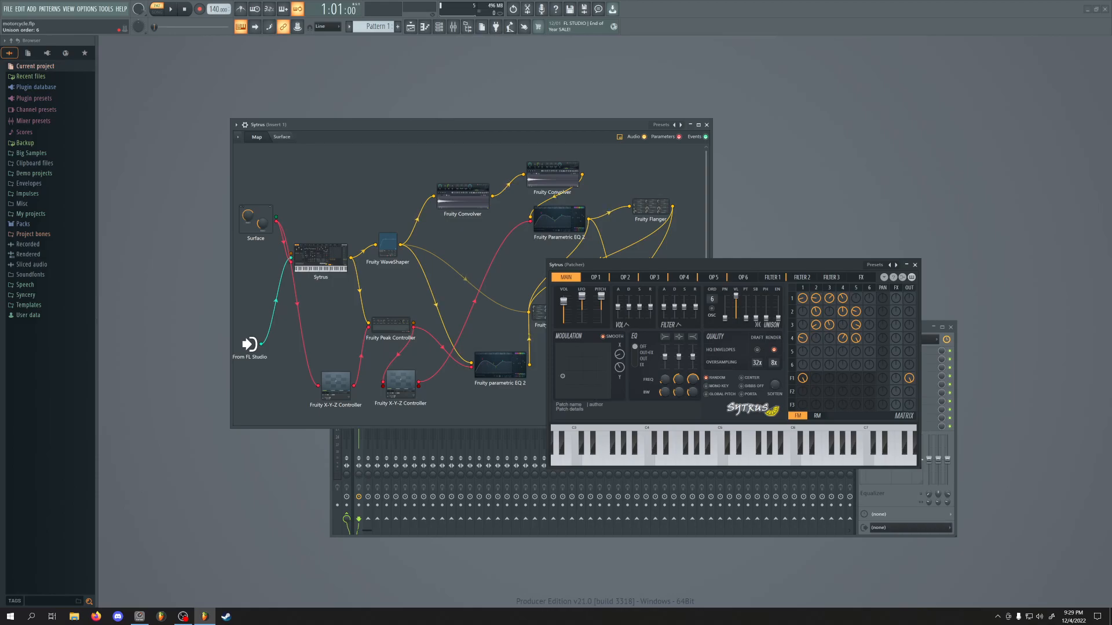
{"action": "left_click", "coordinate": [282, 138]}
{"action": "mouse_move", "coordinate": [470, 284]}
{"action": "left_mouse_down"}
{"action": "mouse_move", "coordinate": [471, 271]}
{"action": "mouse_move", "coordinate": [470, 296]}
{"action": "mouse_move", "coordinate": [473, 286]}
{"action": "left_mouse_up"}
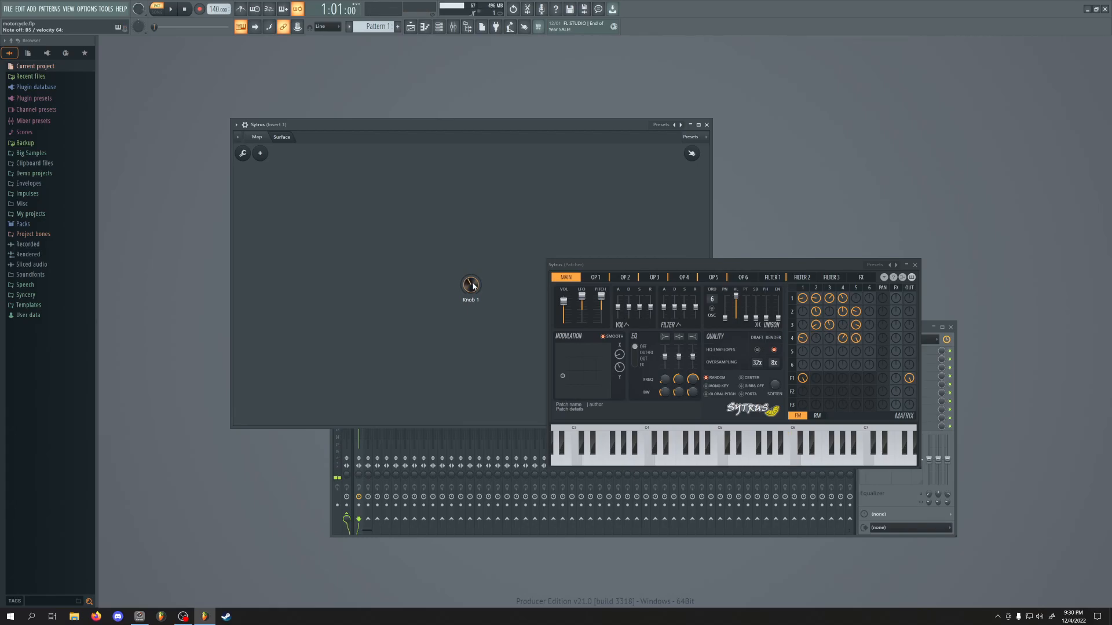